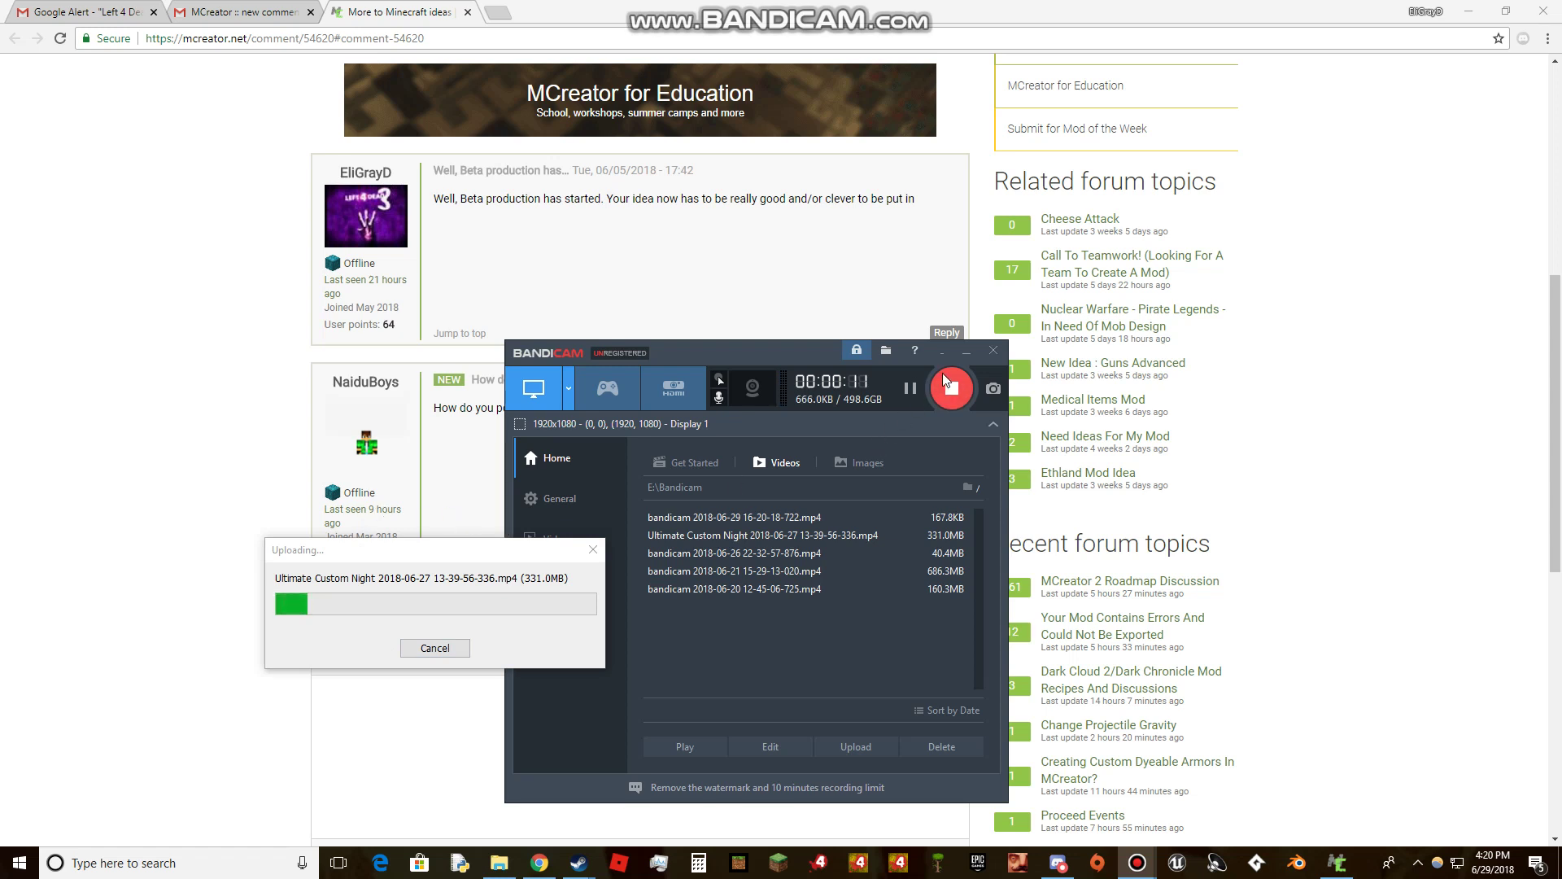
# - Review the 'How do you port mods?' forum question in Chrome, selecting and then clearing its text
pyautogui.click(968, 350)
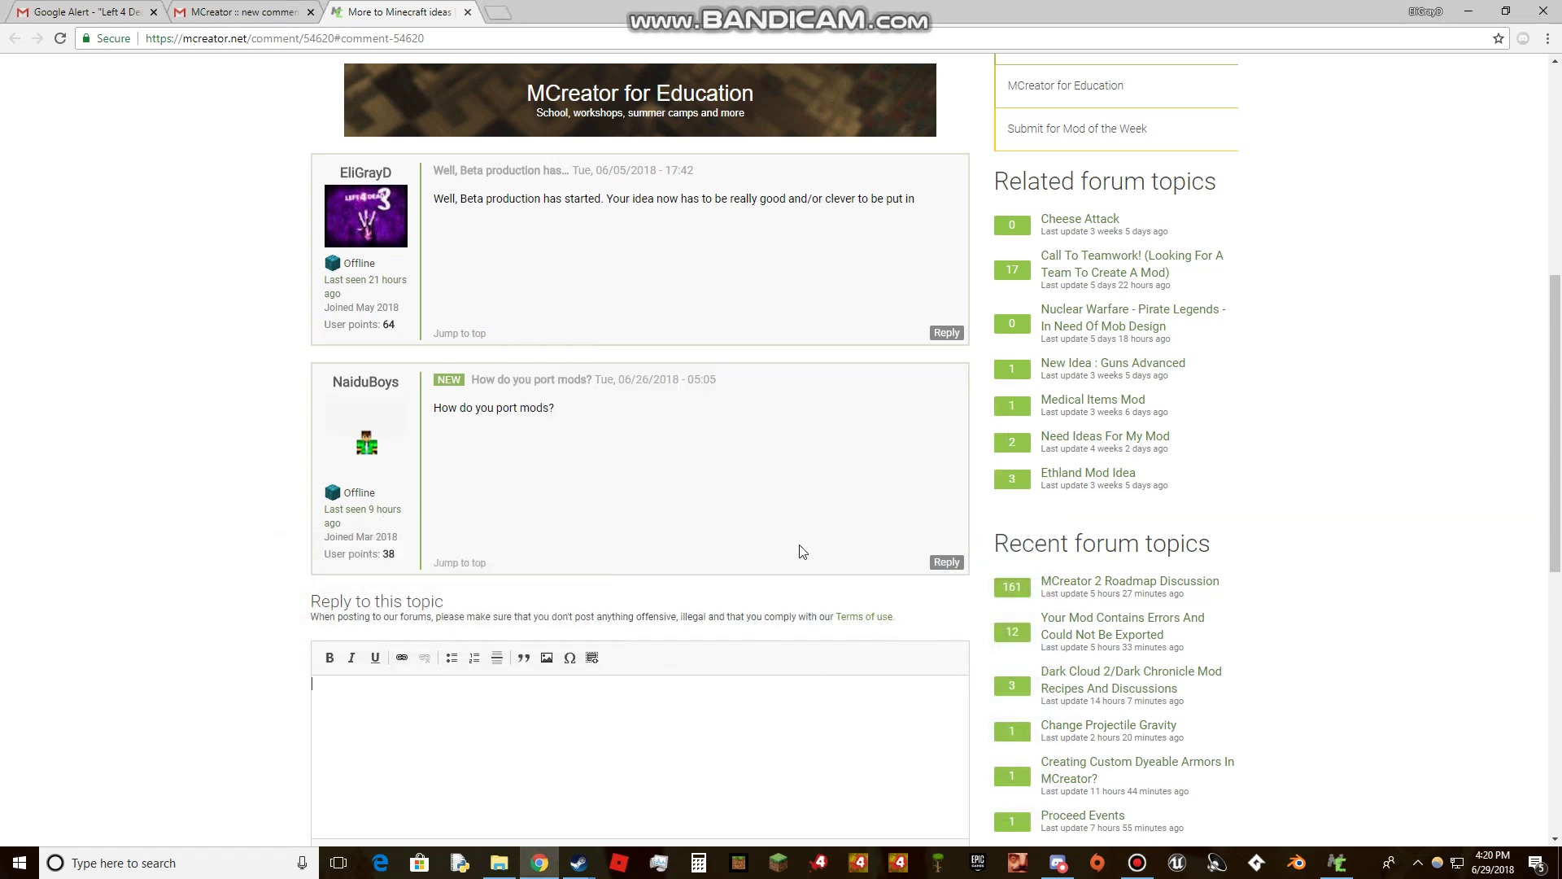
pyautogui.scroll(-1, 812, 553)
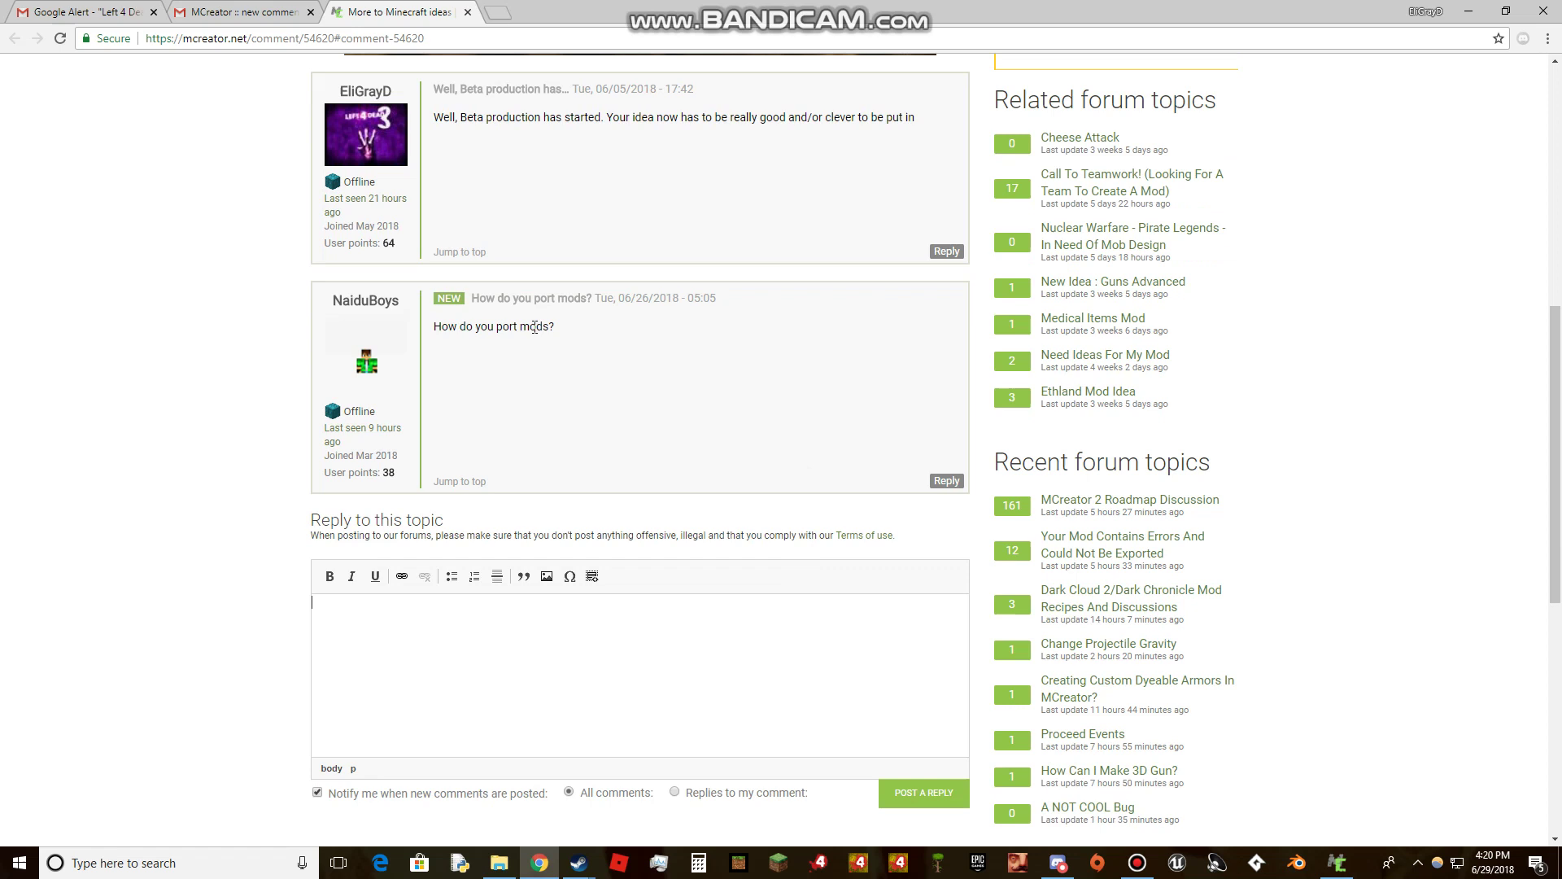
pyautogui.moveTo(431, 327); pyautogui.dragTo(557, 327)
pyautogui.click(568, 343)
pyautogui.scroll(-1, 609, 359)
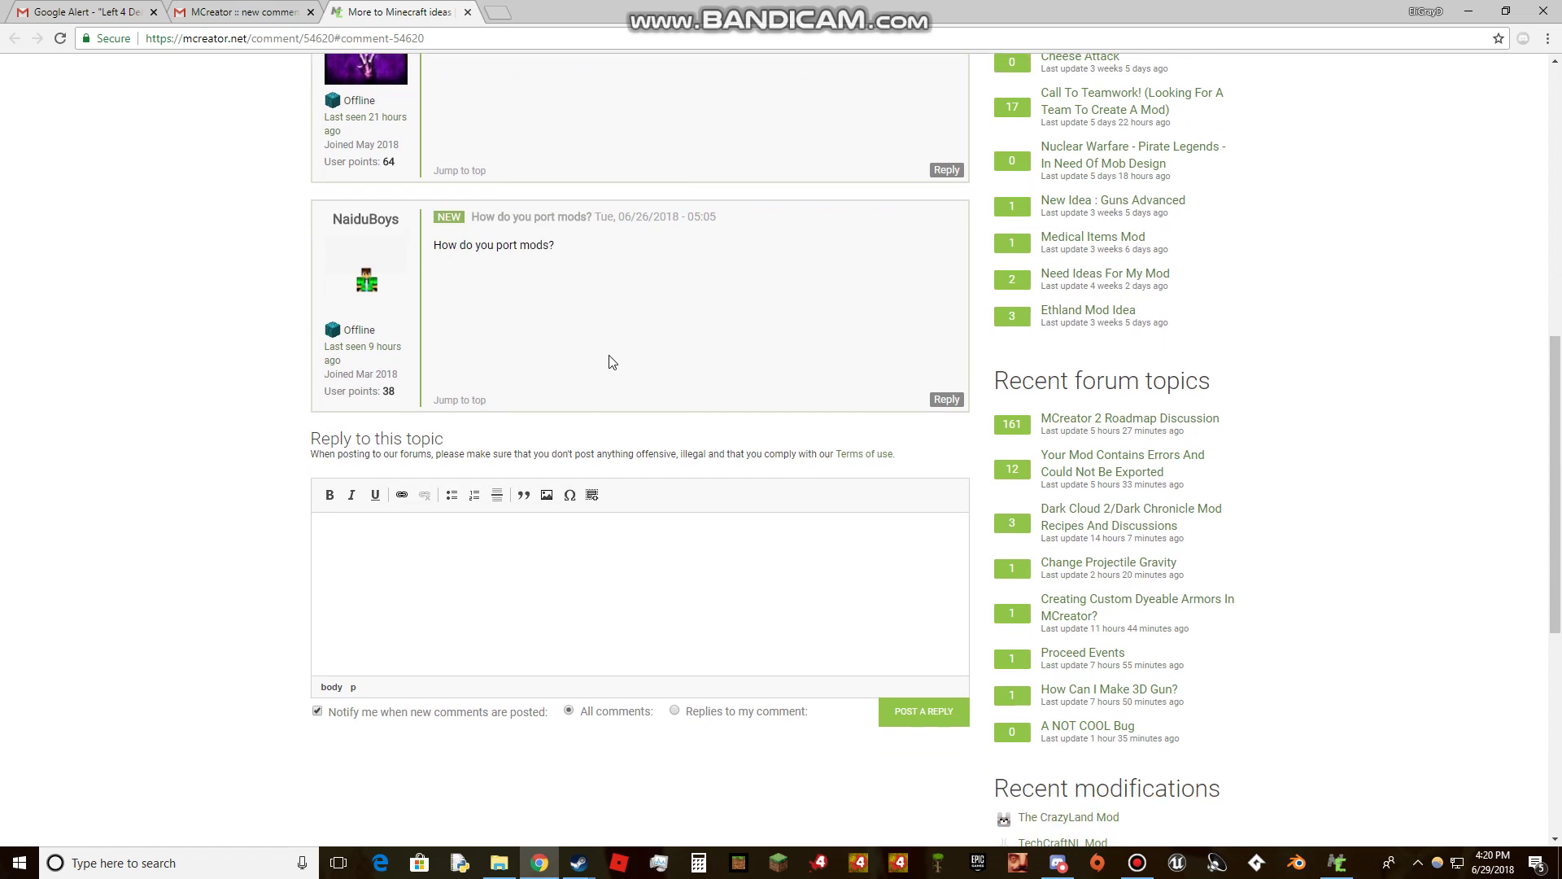
# - Open MCreator's mod export details, review the name and version, and switch the file extension from jar to zip
pyautogui.click(1338, 861)
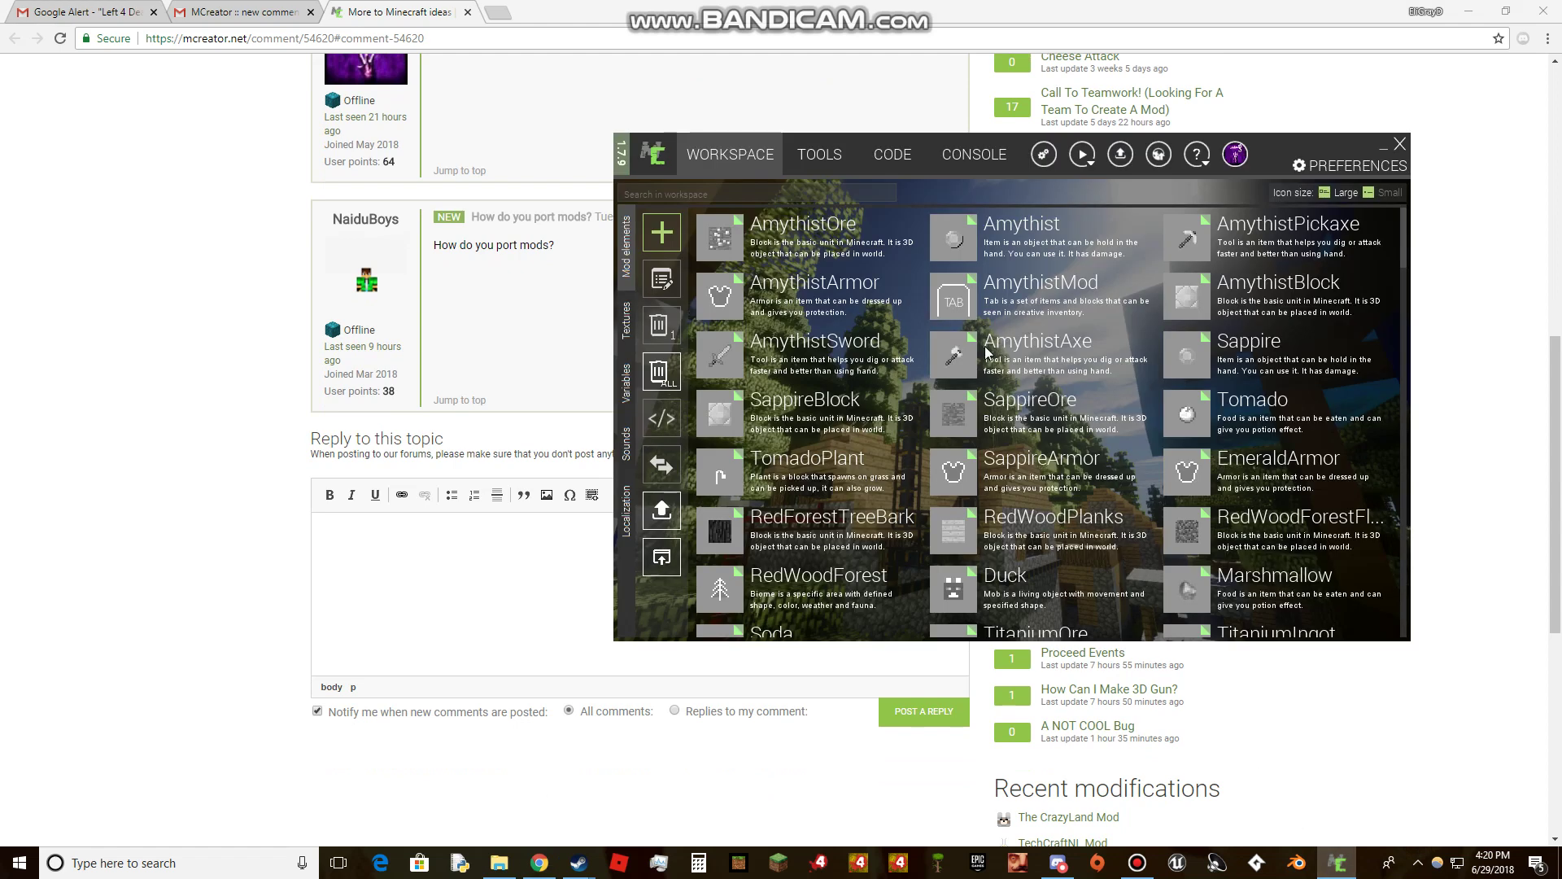
pyautogui.click(1124, 162)
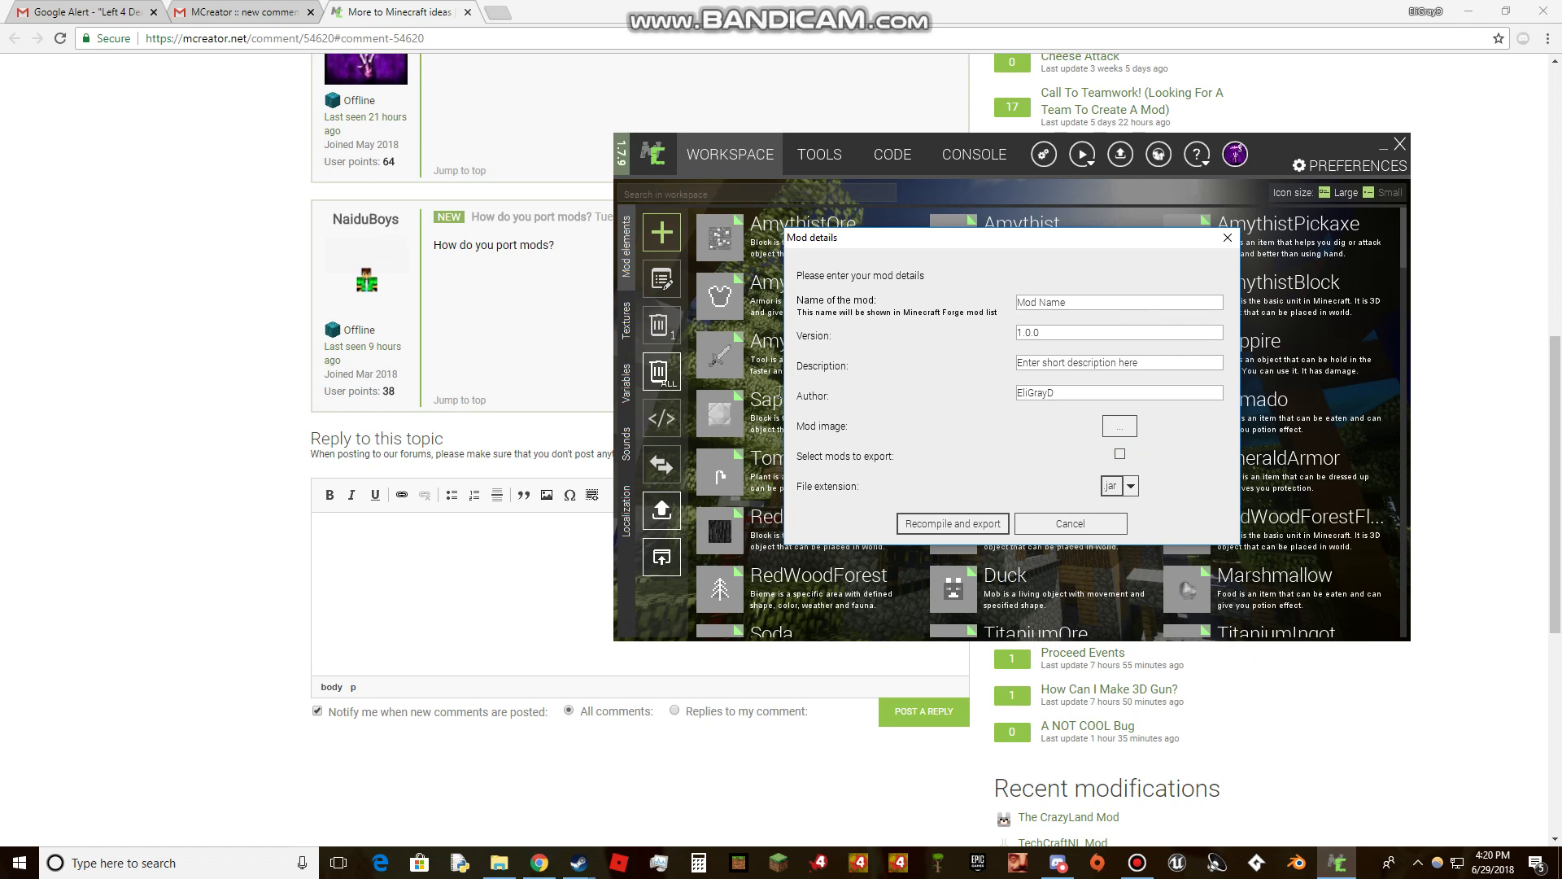
pyautogui.doubleClick(1040, 301)
pyautogui.click(1133, 332)
pyautogui.click(1118, 454)
pyautogui.click(1130, 486)
# - Start recompiling and exporting the mod, allowing Java network access at the firewall alert
pyautogui.click(994, 527)
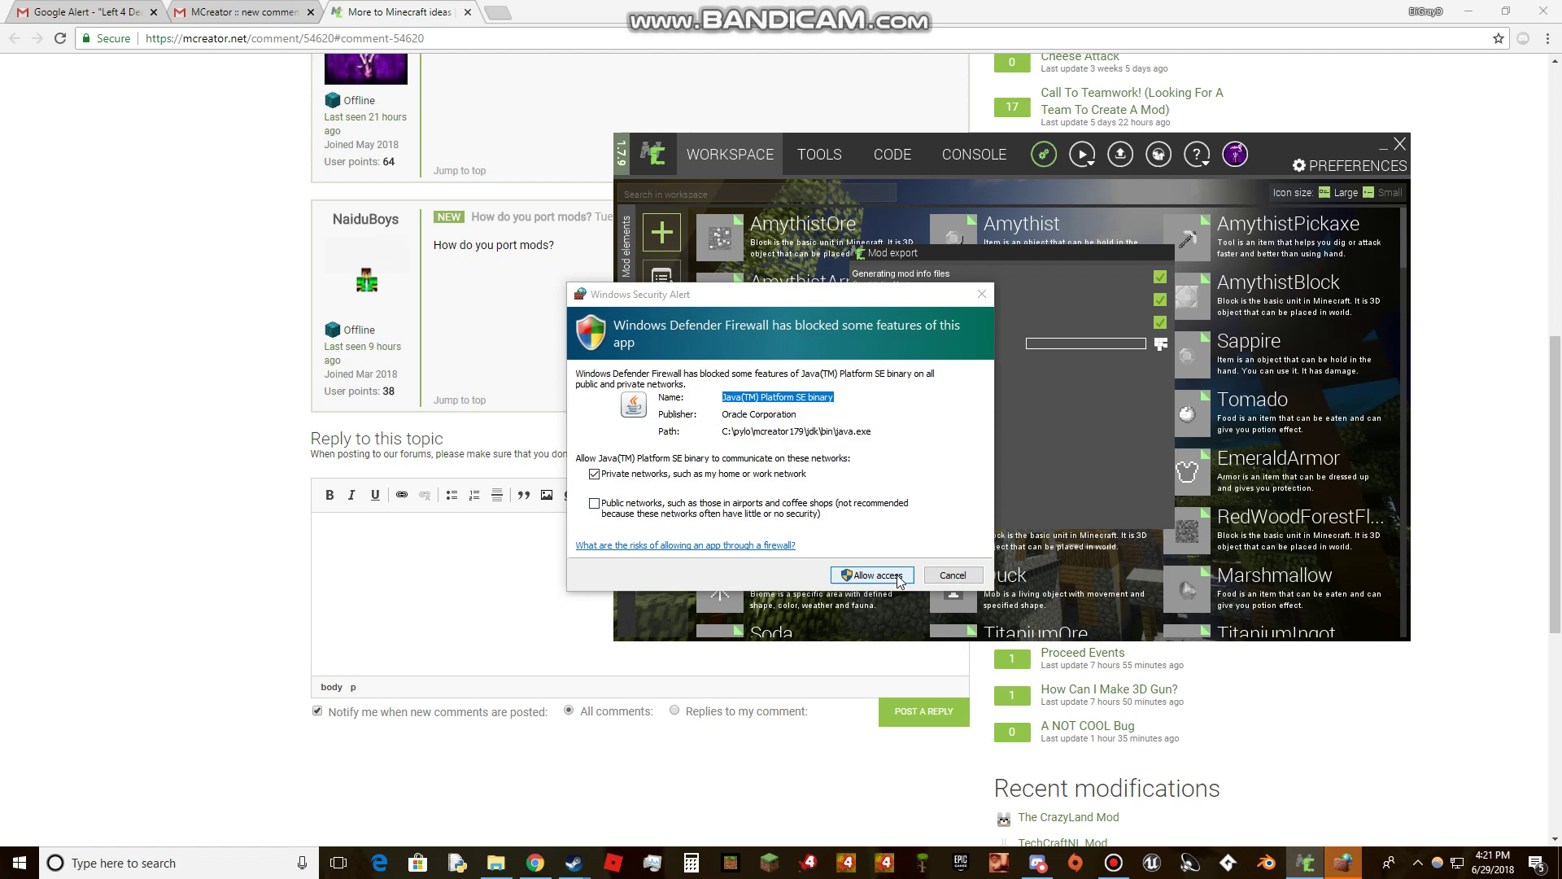
pyautogui.moveTo(897, 580); pyautogui.dragTo(950, 660)
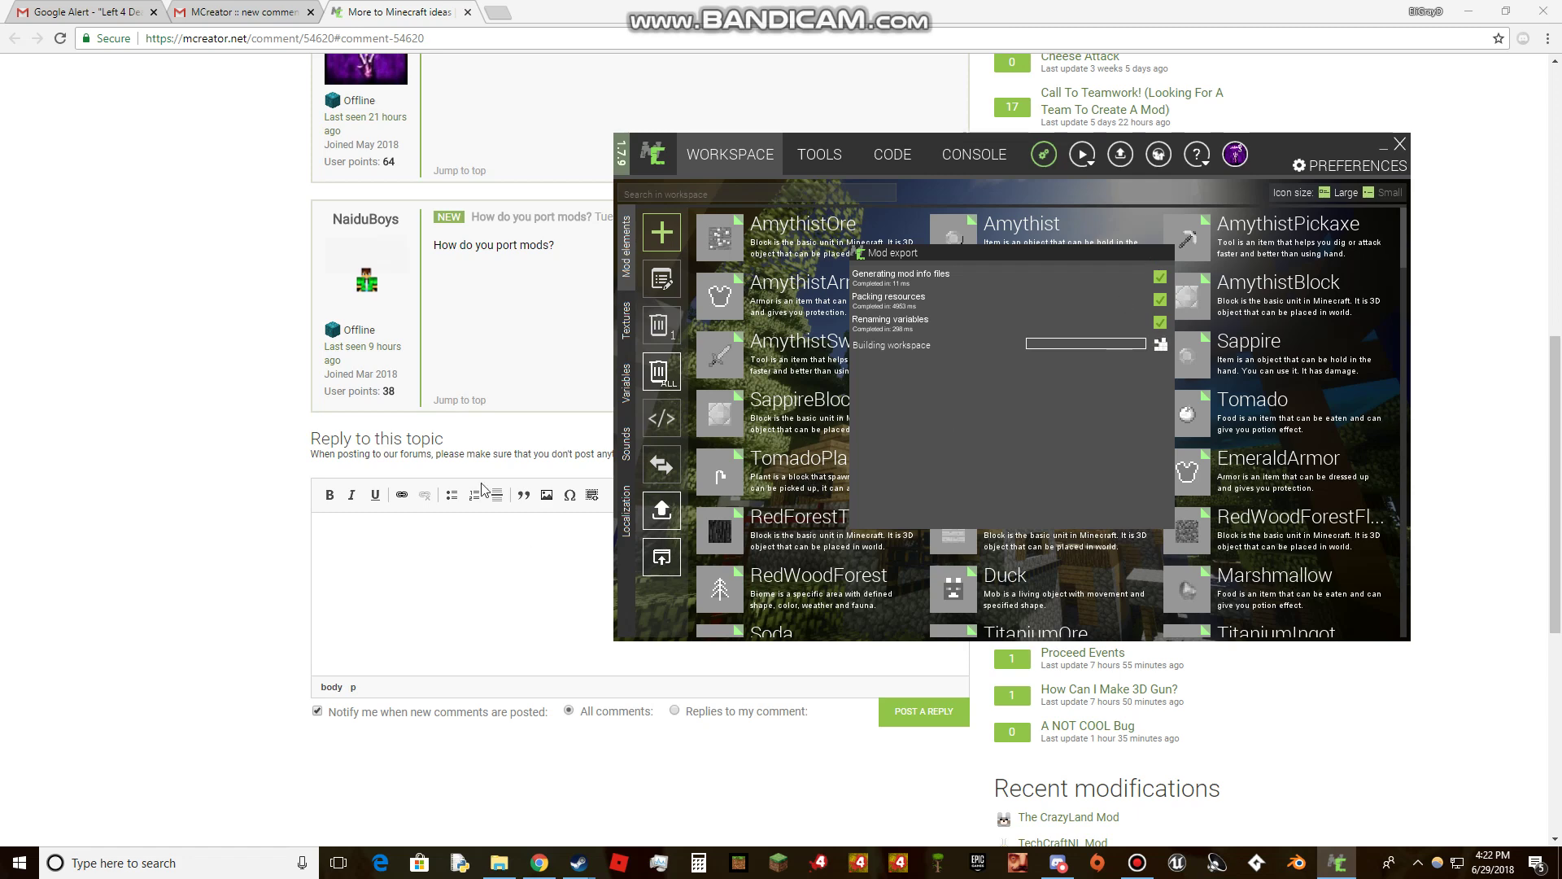
pyautogui.scroll(3, 483, 489)
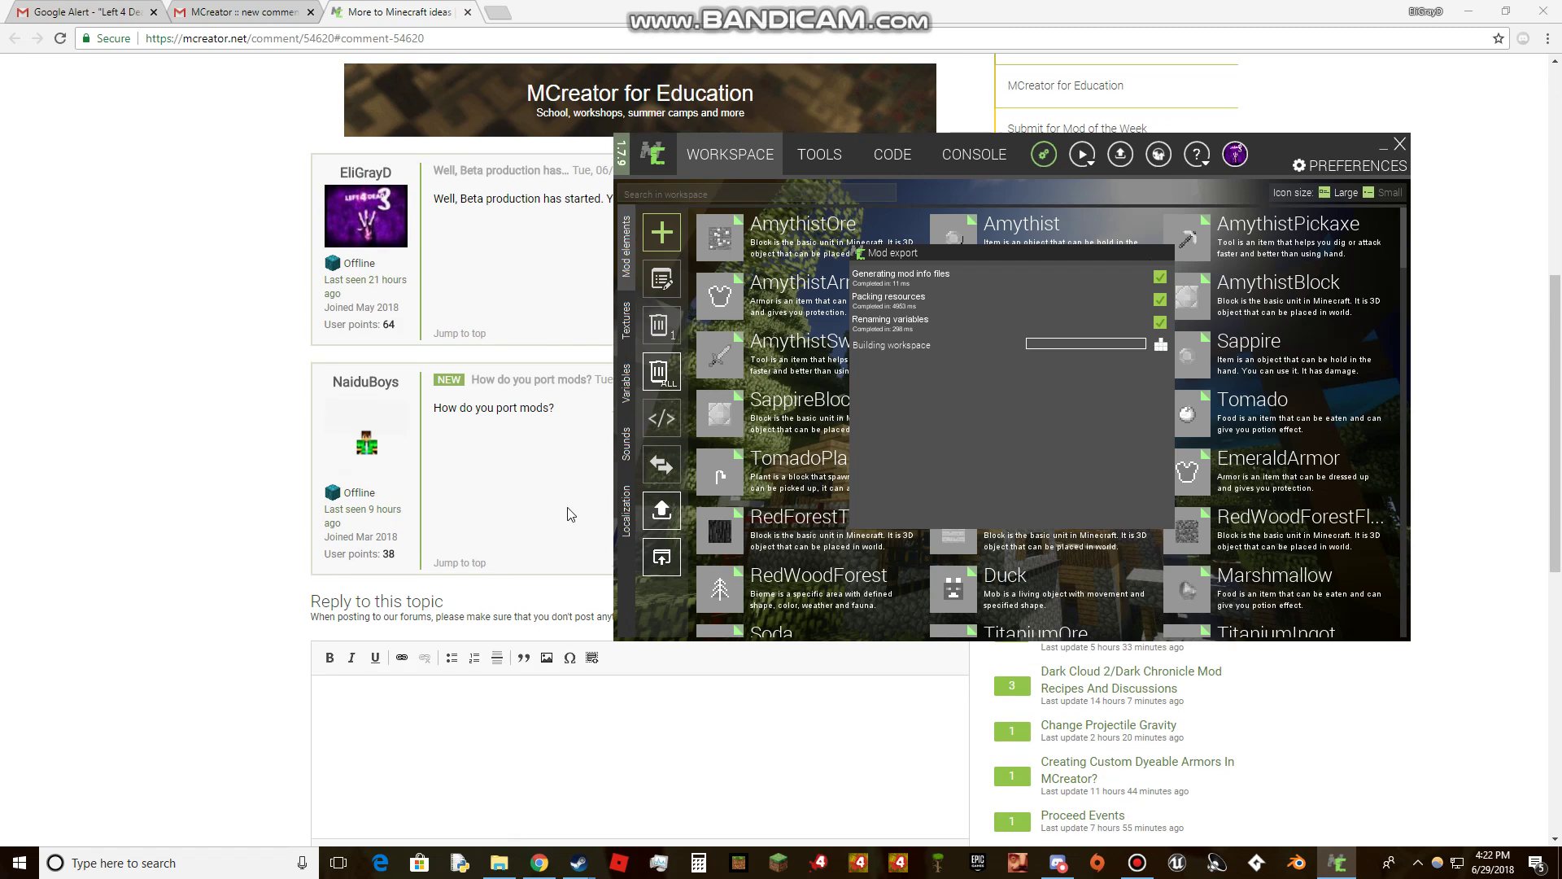
pyautogui.scroll(-3, 568, 512)
pyautogui.scroll(-3, 501, 555)
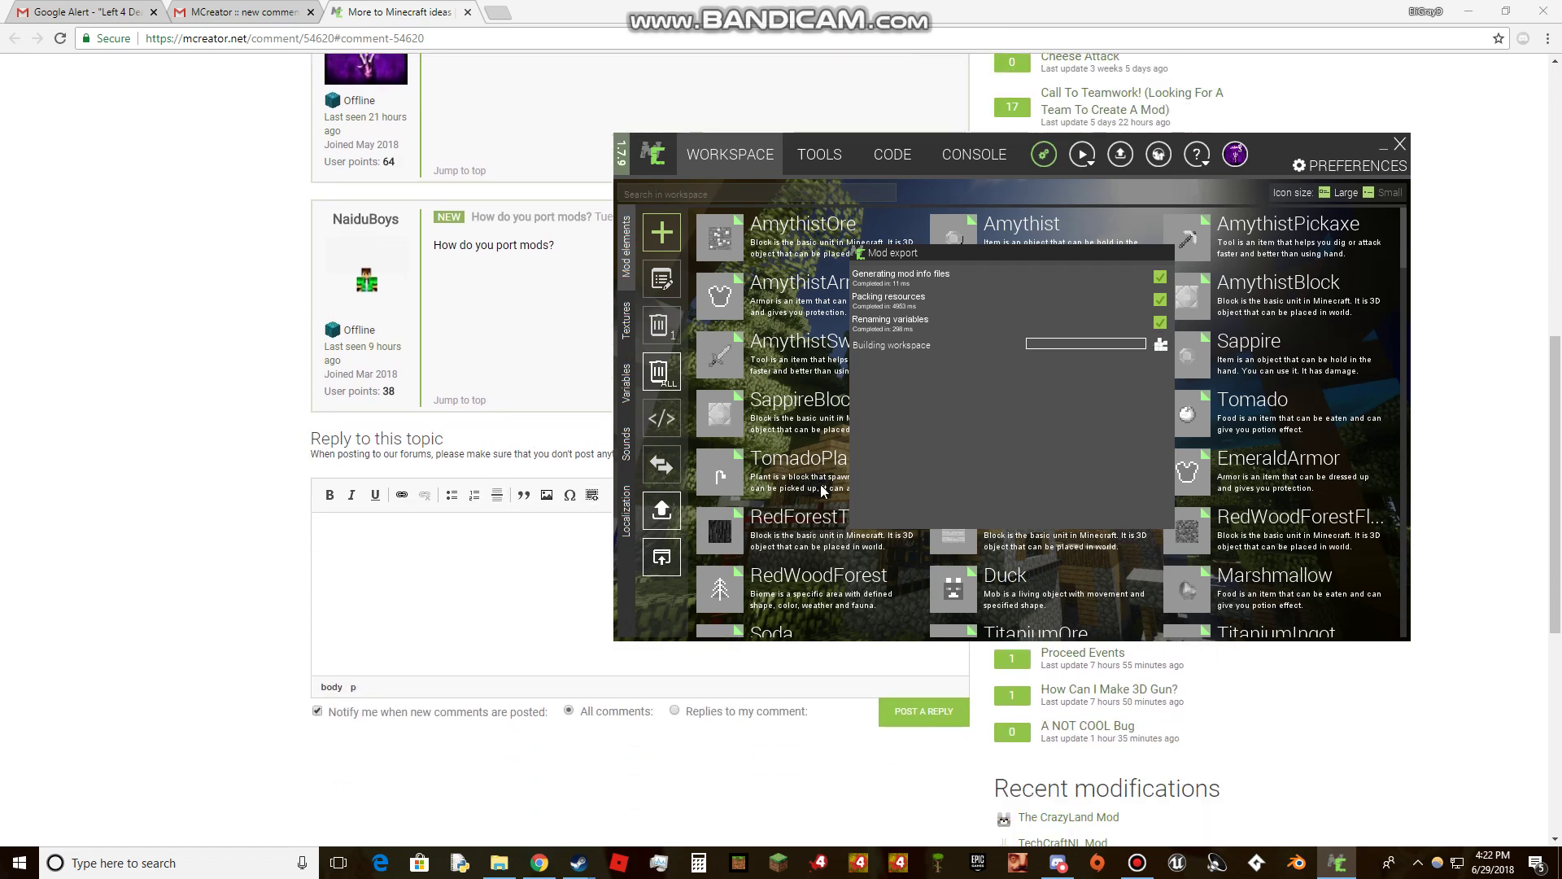
pyautogui.scroll(-5, 804, 485)
pyautogui.scroll(-5, 800, 489)
pyautogui.scroll(-5, 805, 484)
pyautogui.scroll(-5, 807, 484)
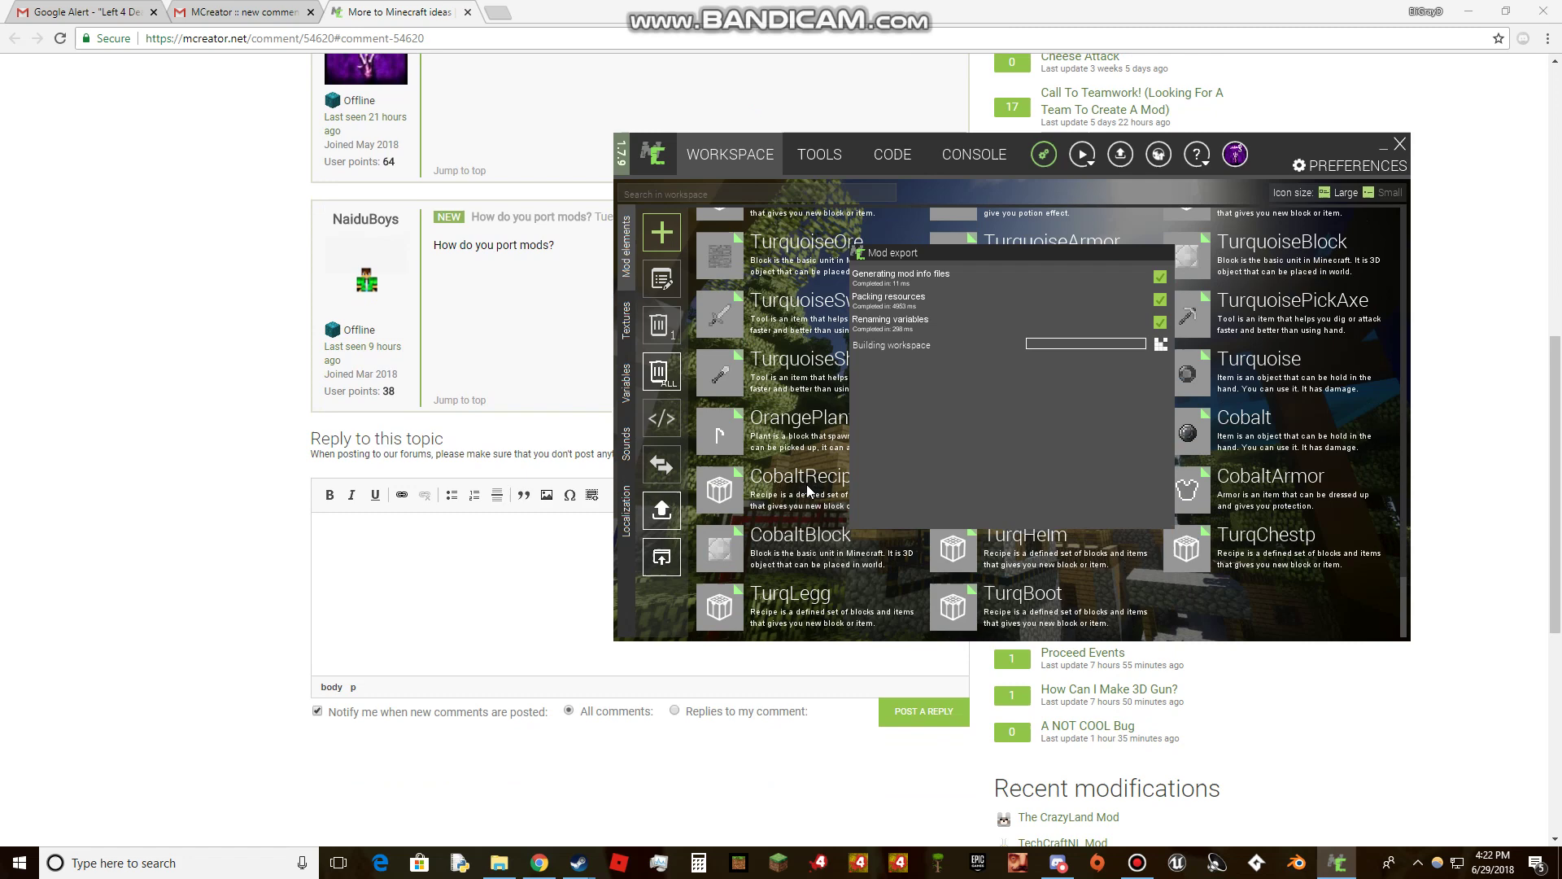
pyautogui.scroll(-5, 807, 485)
pyautogui.scroll(-5, 831, 513)
pyautogui.scroll(-5, 852, 541)
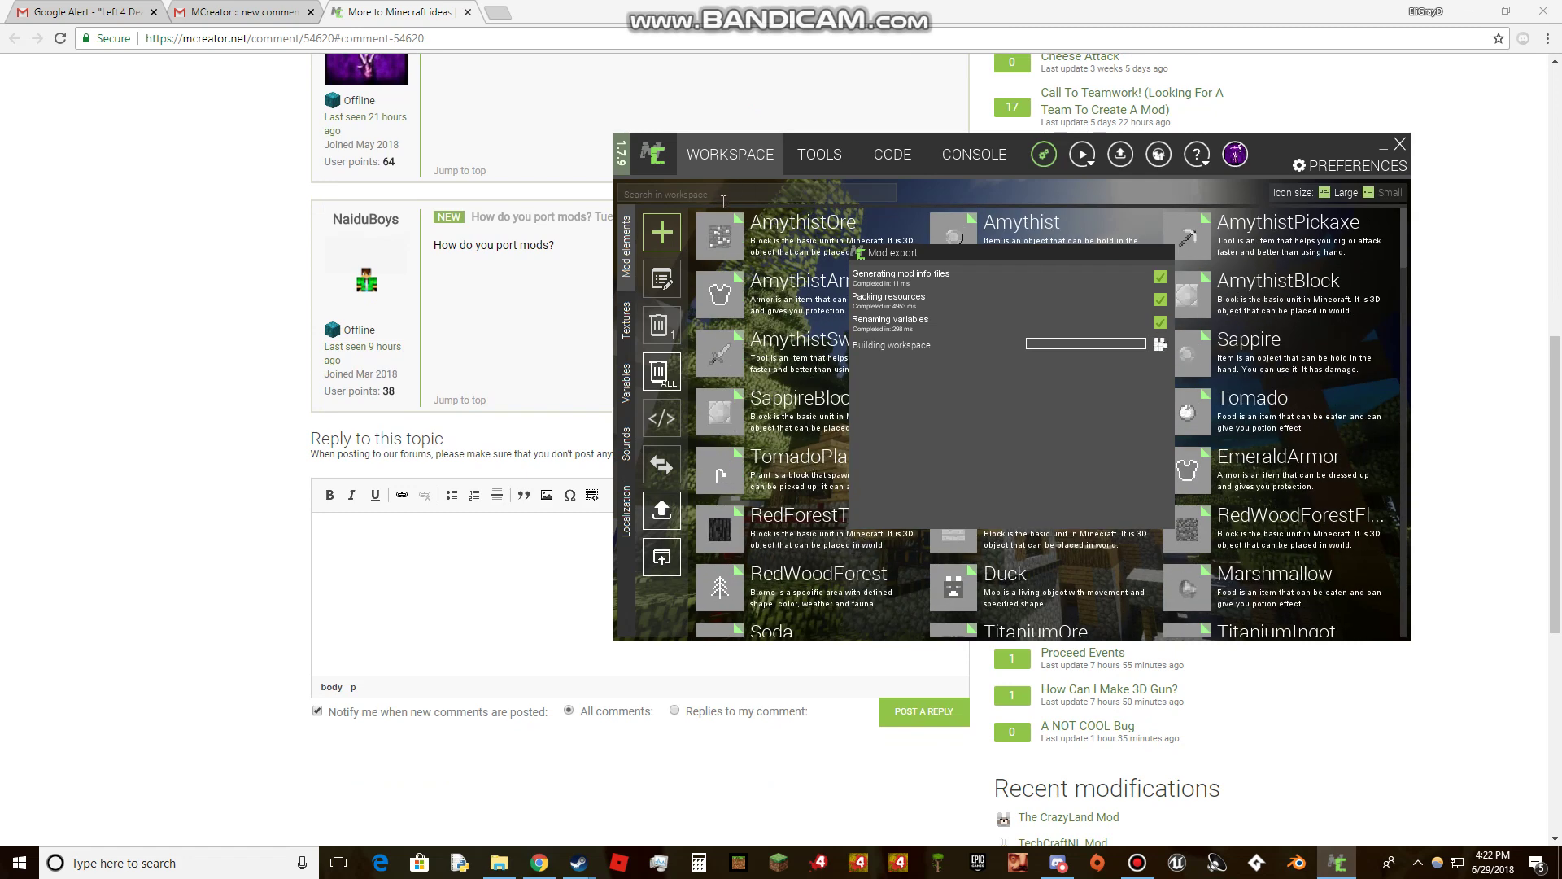
# - Minimize MCreator and scroll the Chrome forum thread down to the porting question
pyautogui.click(1387, 151)
pyautogui.scroll(10, 439, 307)
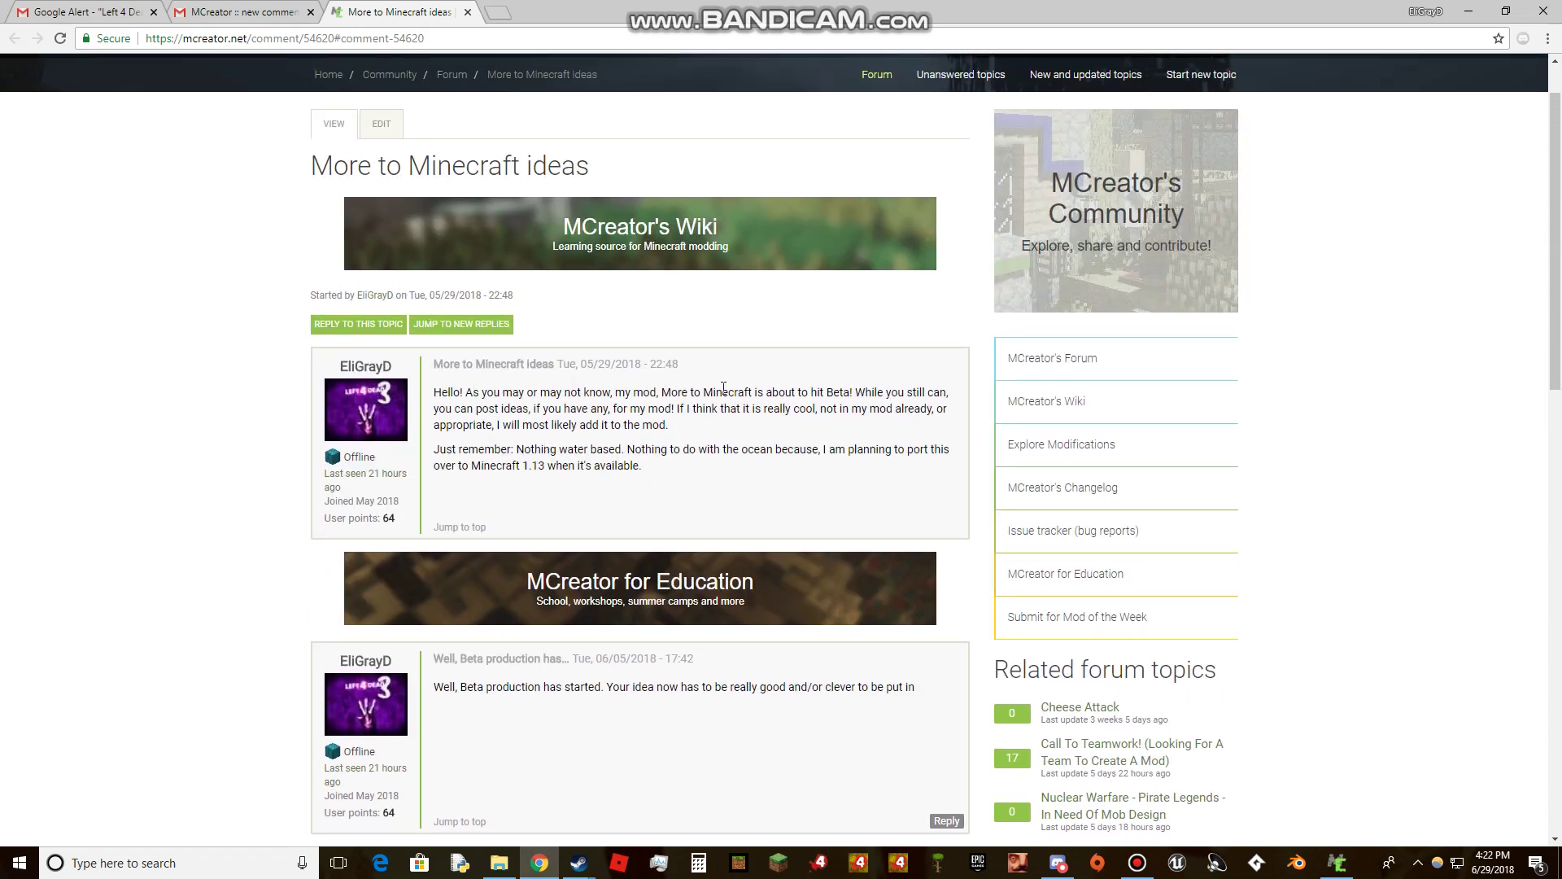
pyautogui.scroll(-1, 723, 388)
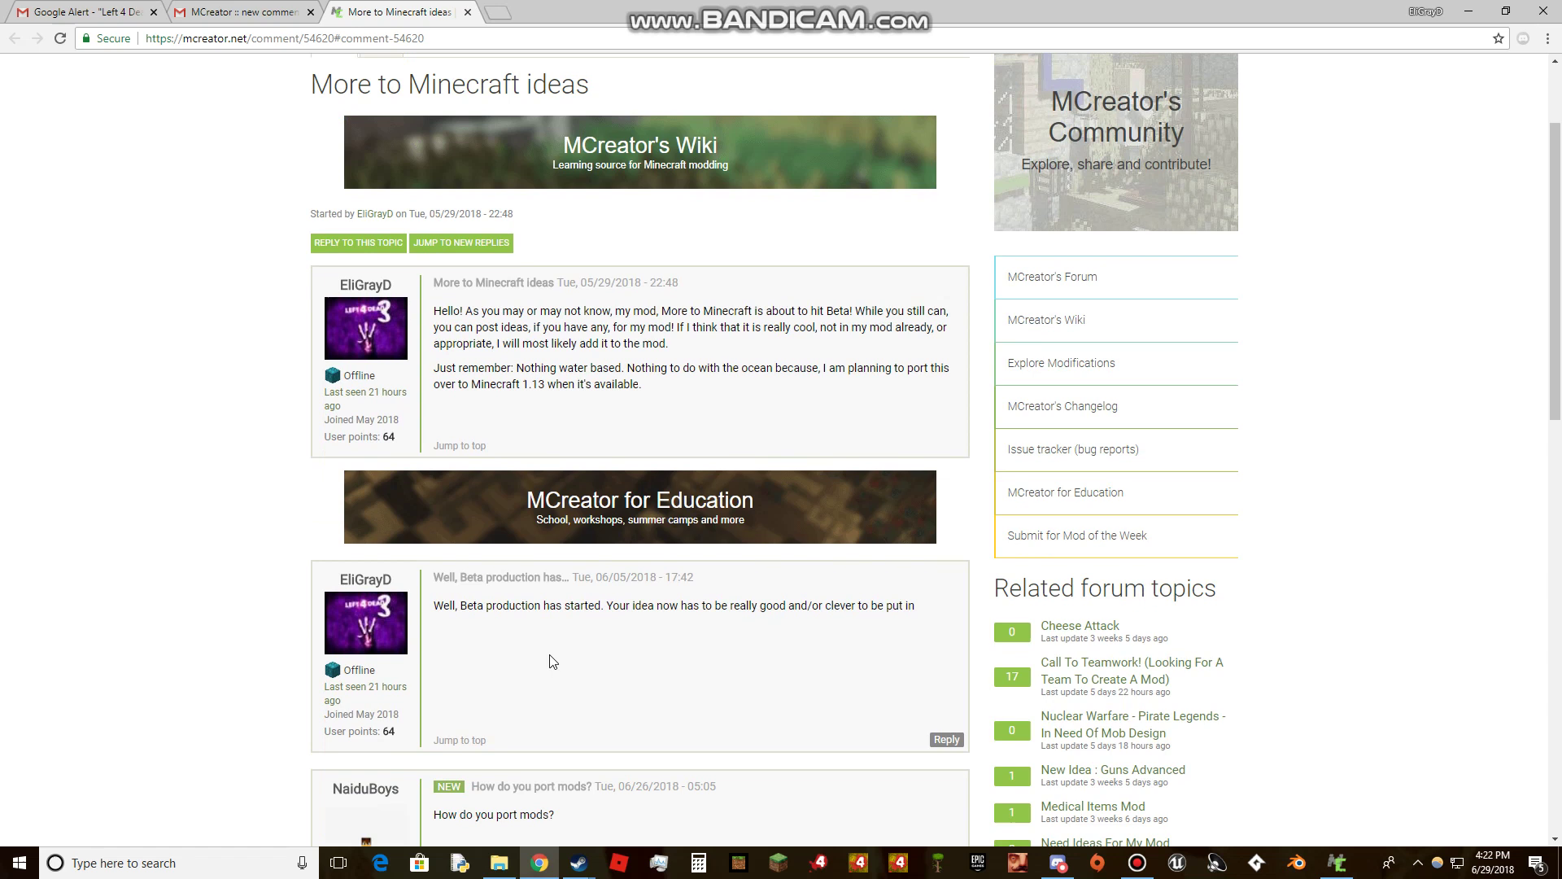
pyautogui.scroll(-1, 550, 660)
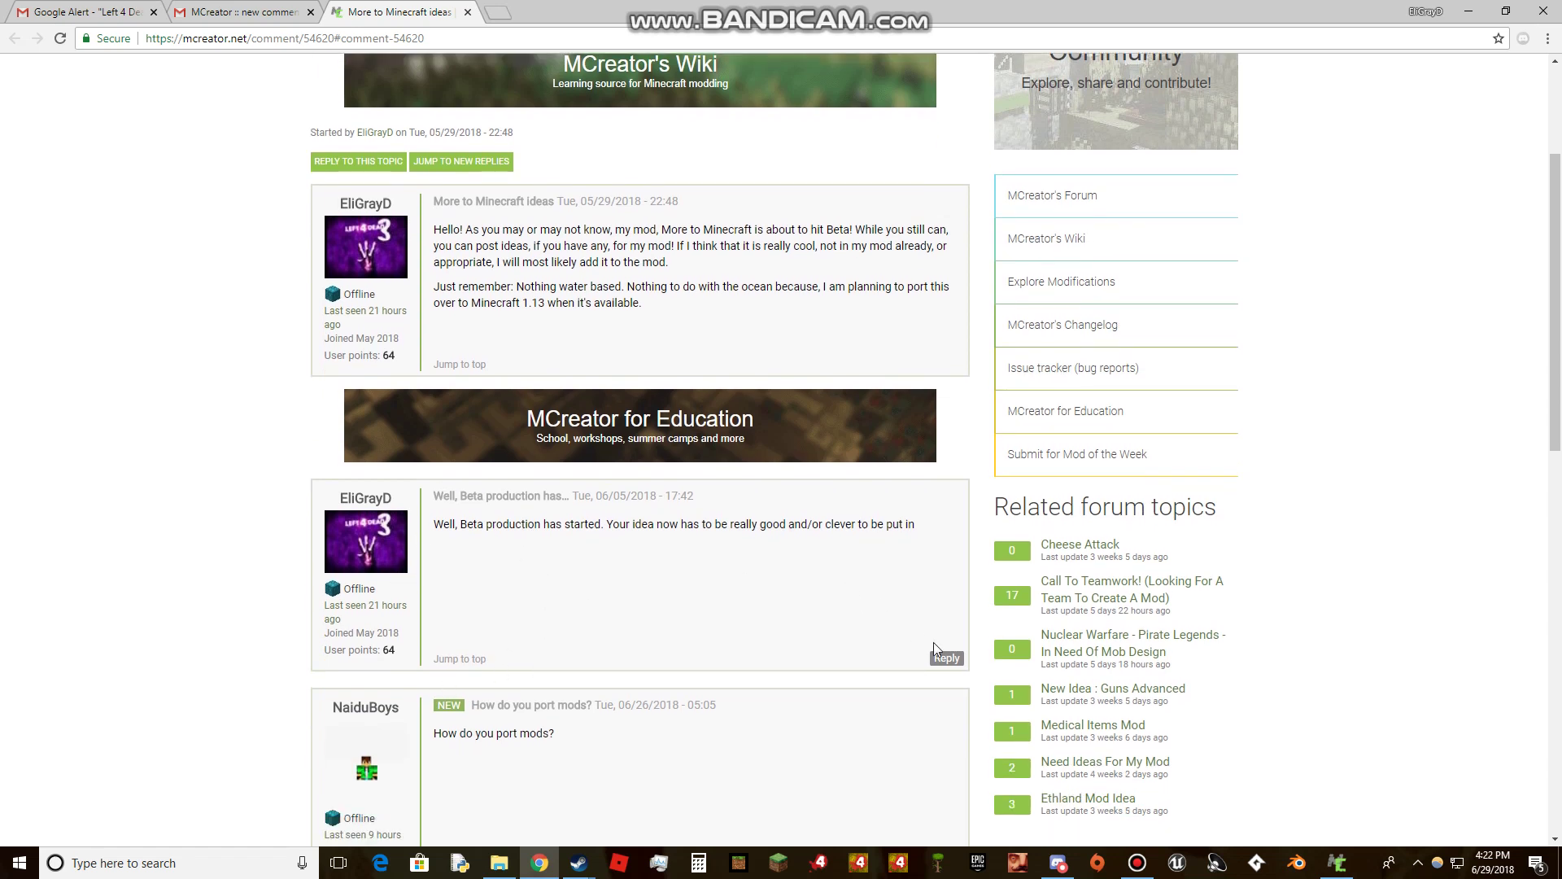
pyautogui.scroll(-1, 938, 665)
pyautogui.scroll(-2, 939, 664)
pyautogui.scroll(-1, 938, 664)
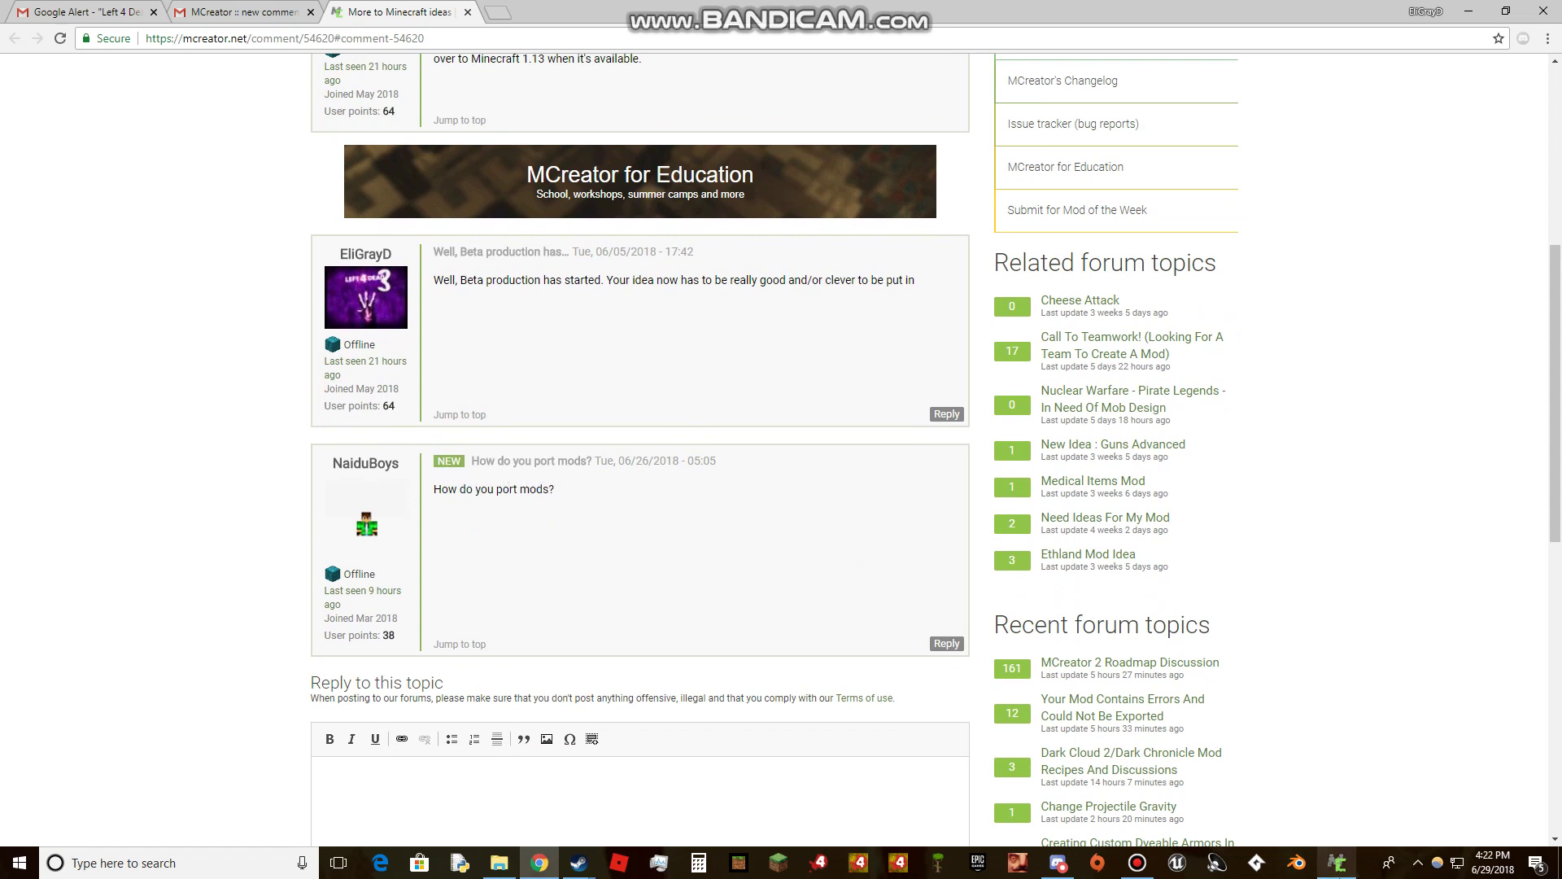
# - Restore MCreator, let the export build finish, and accept the Terms of use notice
pyautogui.click(1336, 863)
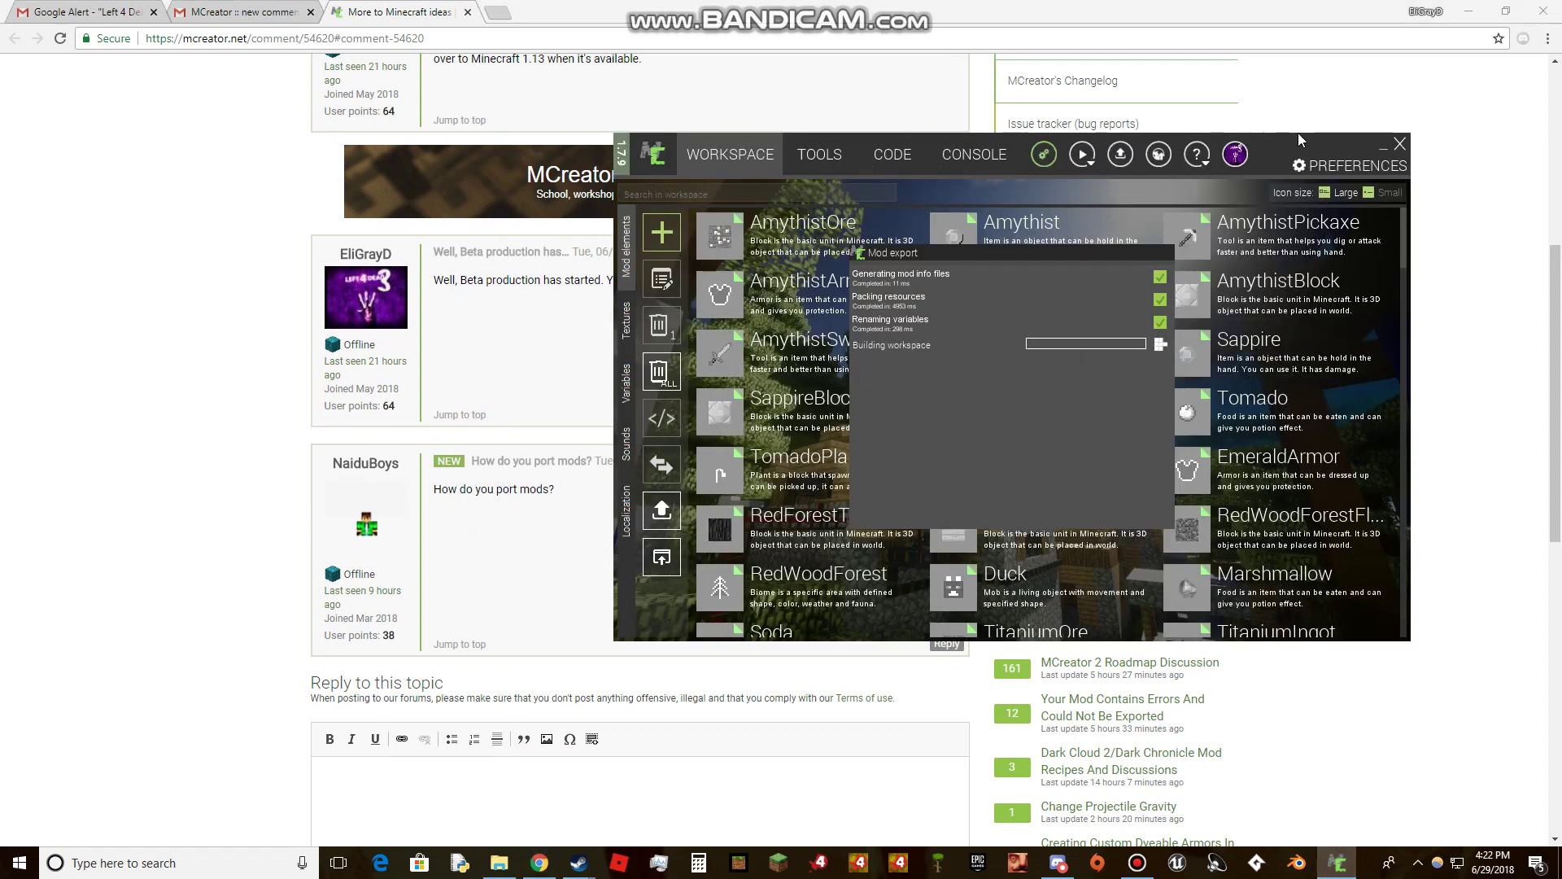
pyautogui.moveTo(1303, 140); pyautogui.dragTo(1278, 144)
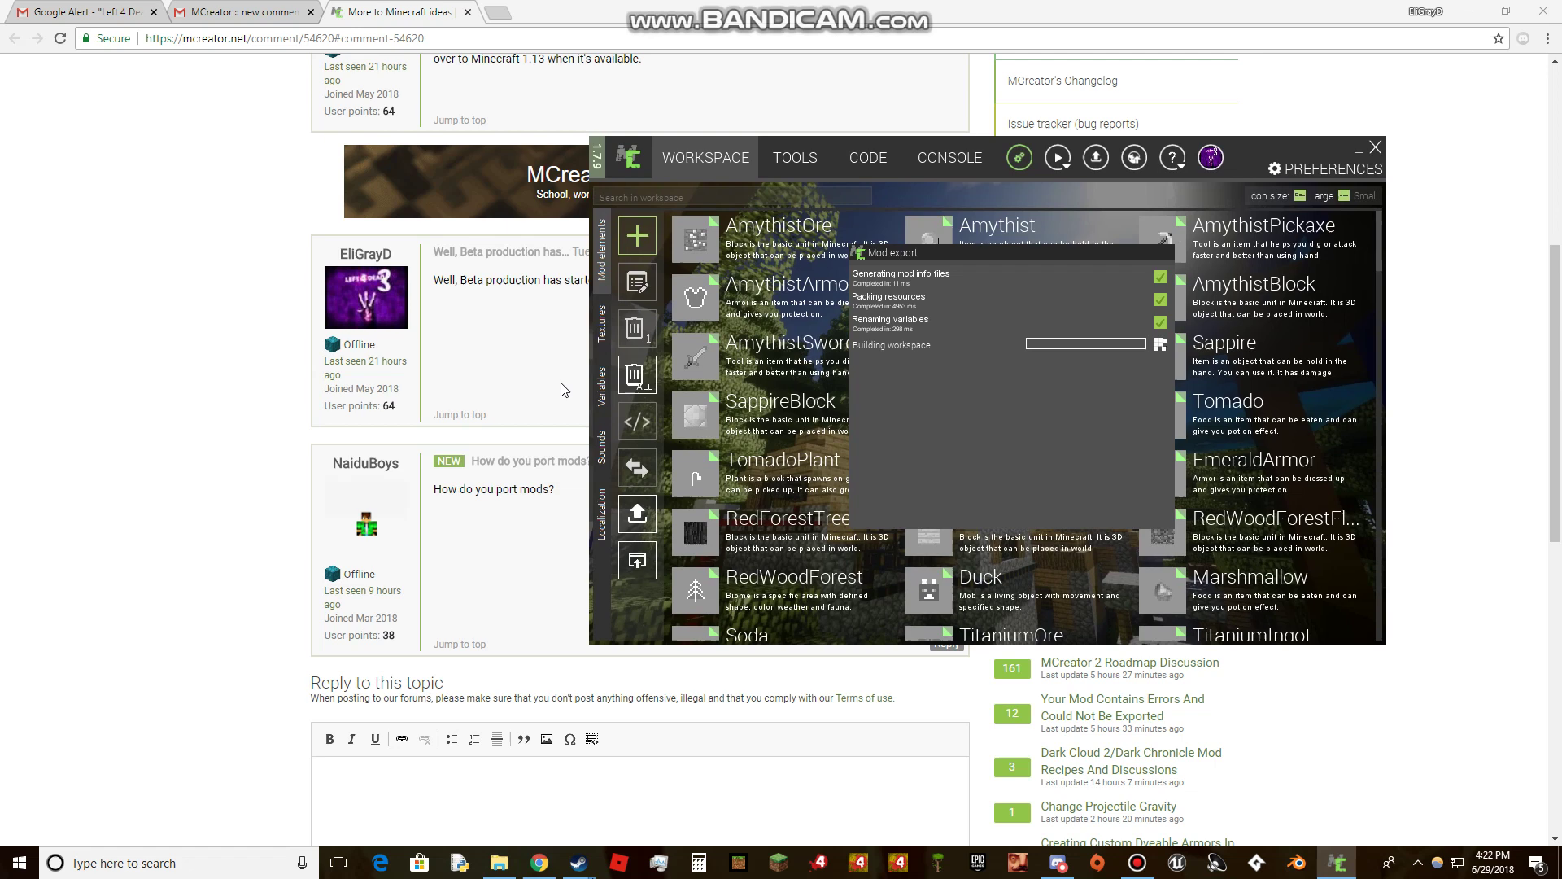
pyautogui.scroll(3, 549, 367)
pyautogui.scroll(3, 518, 360)
pyautogui.scroll(-2, 477, 388)
pyautogui.scroll(-5, 477, 388)
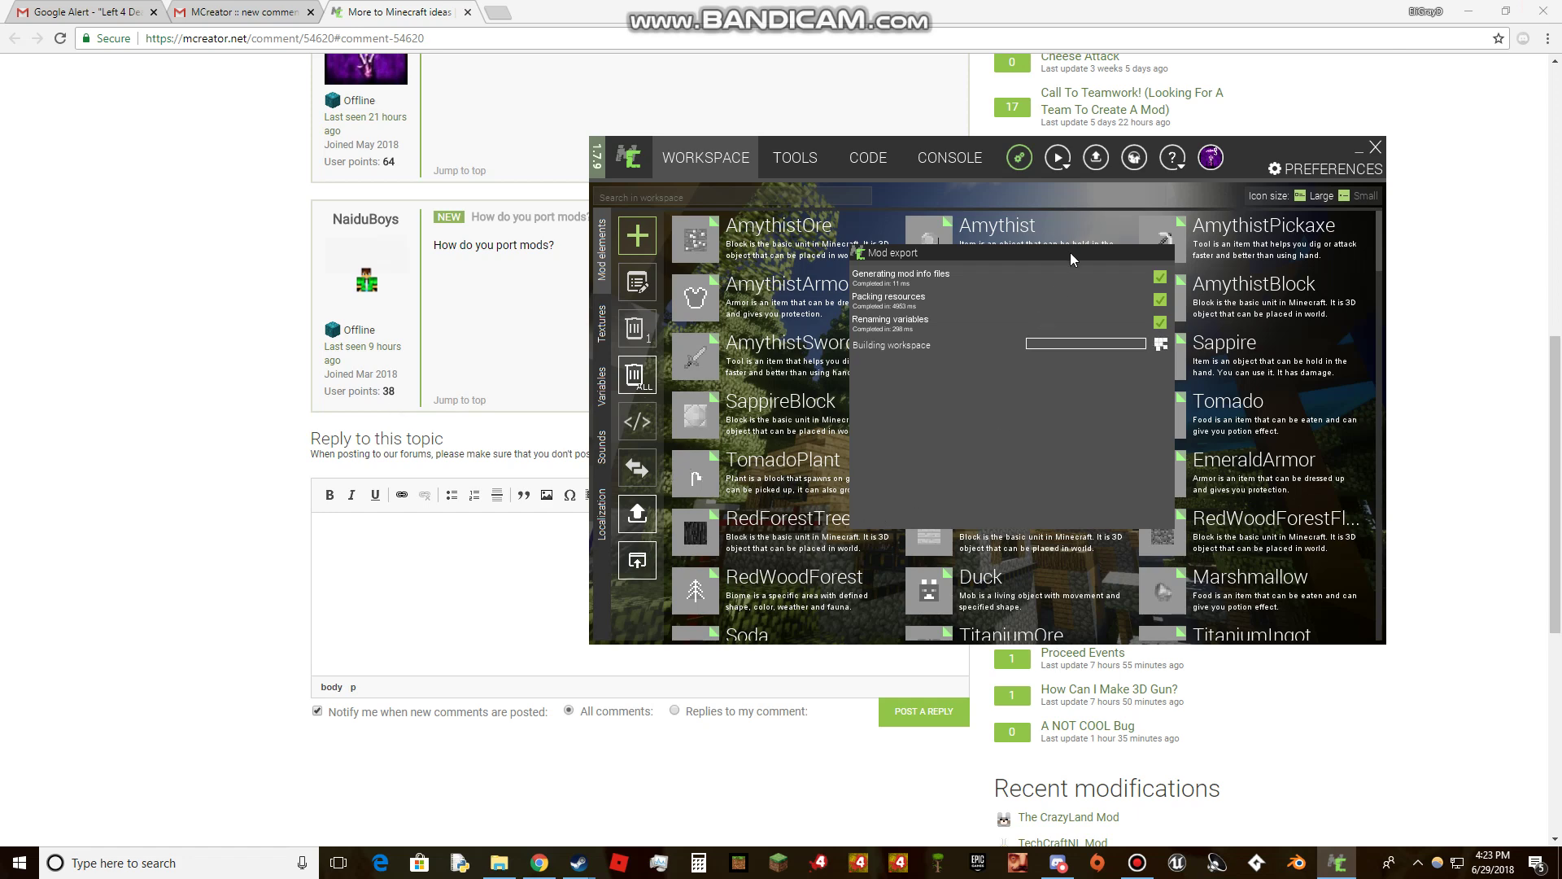
pyautogui.moveTo(1069, 253)
pyautogui.mouseDown()
pyautogui.moveTo(1145, 212)
pyautogui.moveTo(1119, 187)
pyautogui.mouseUp()
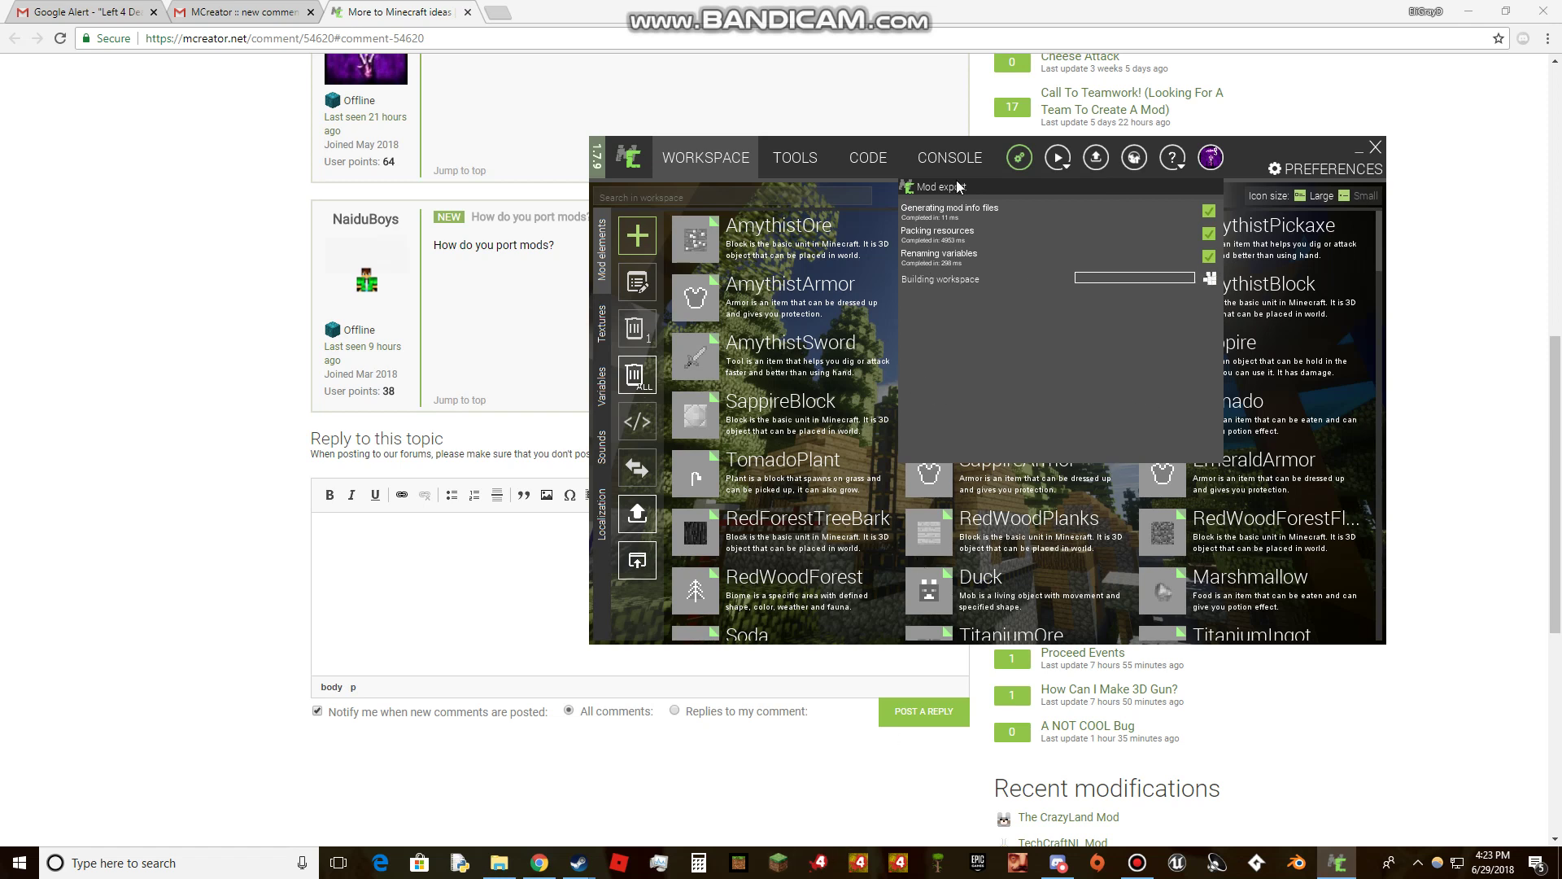
pyautogui.scroll(3, 488, 366)
pyautogui.scroll(-5, 489, 366)
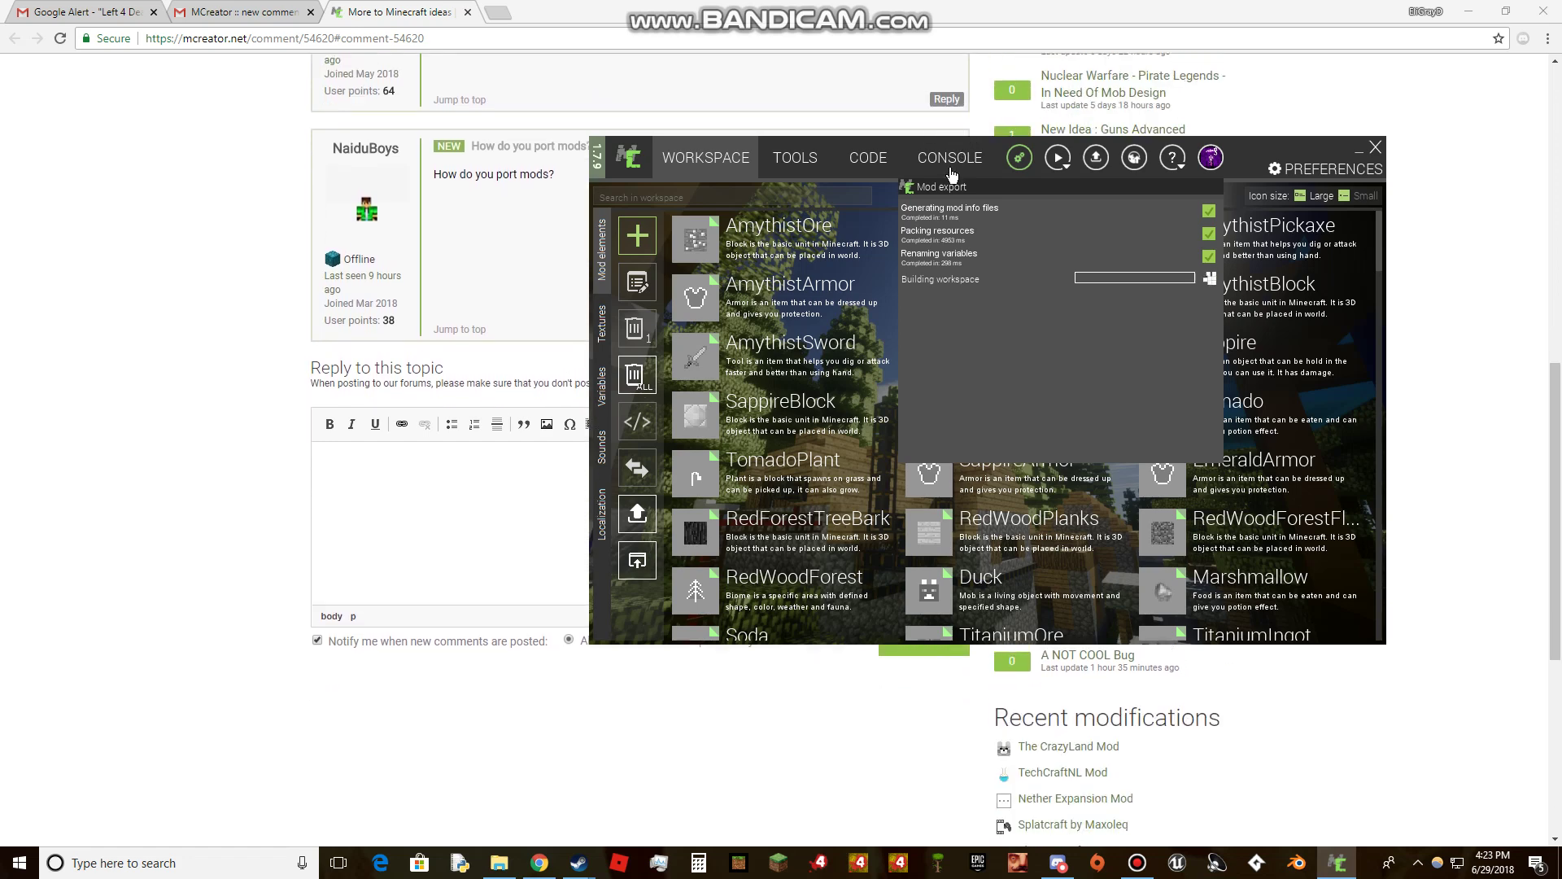
pyautogui.scroll(-3, 781, 366)
pyautogui.scroll(-3, 469, 632)
pyautogui.scroll(-3, 469, 632)
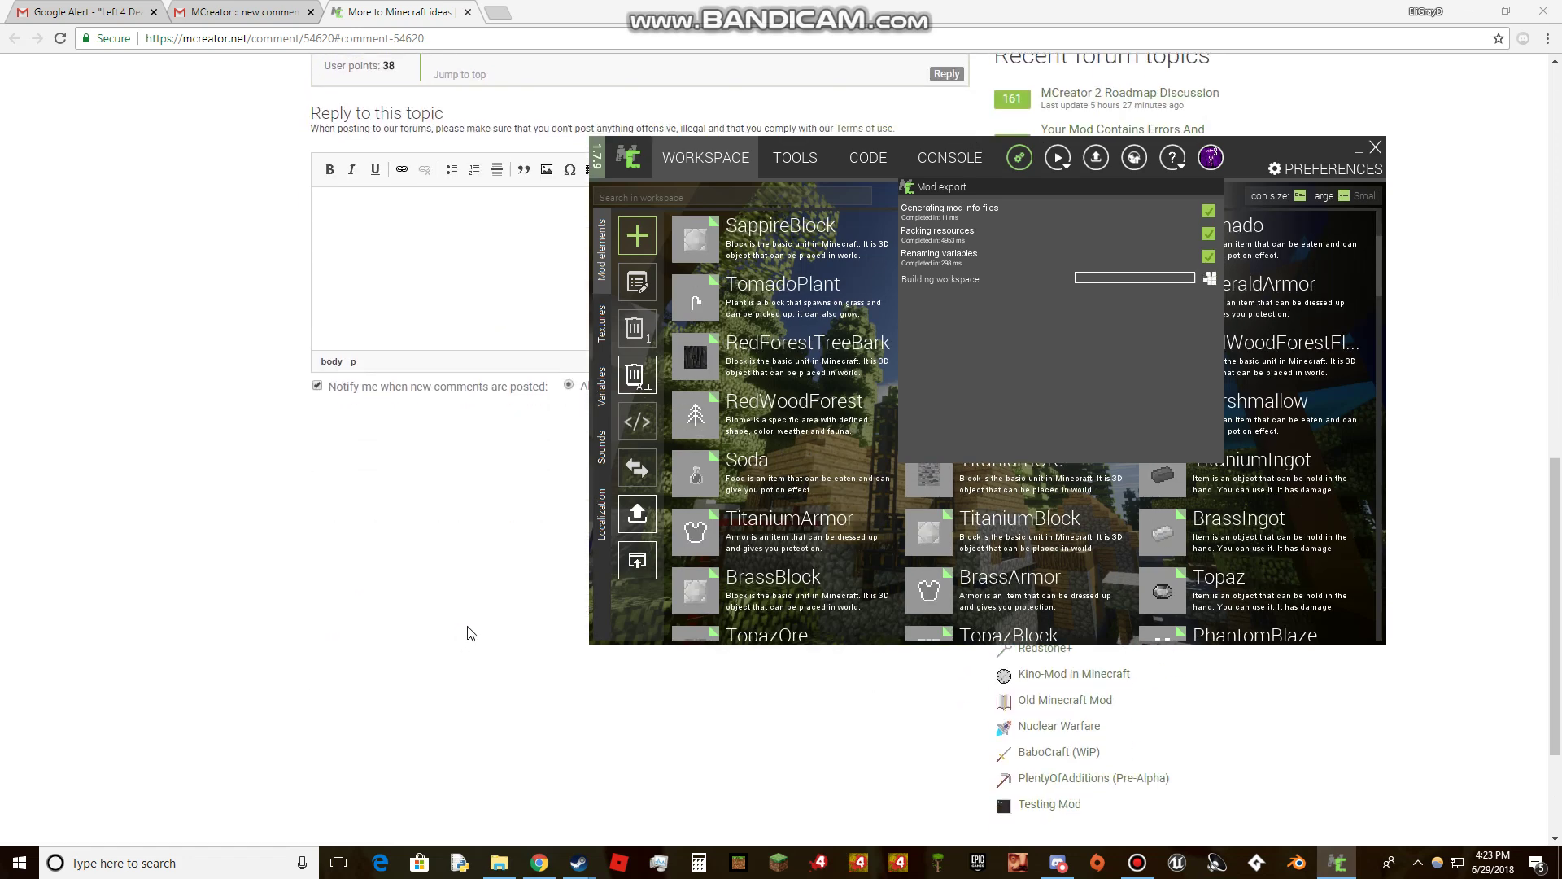
pyautogui.scroll(3, 469, 632)
pyautogui.scroll(3, 366, 489)
pyautogui.scroll(3, 366, 488)
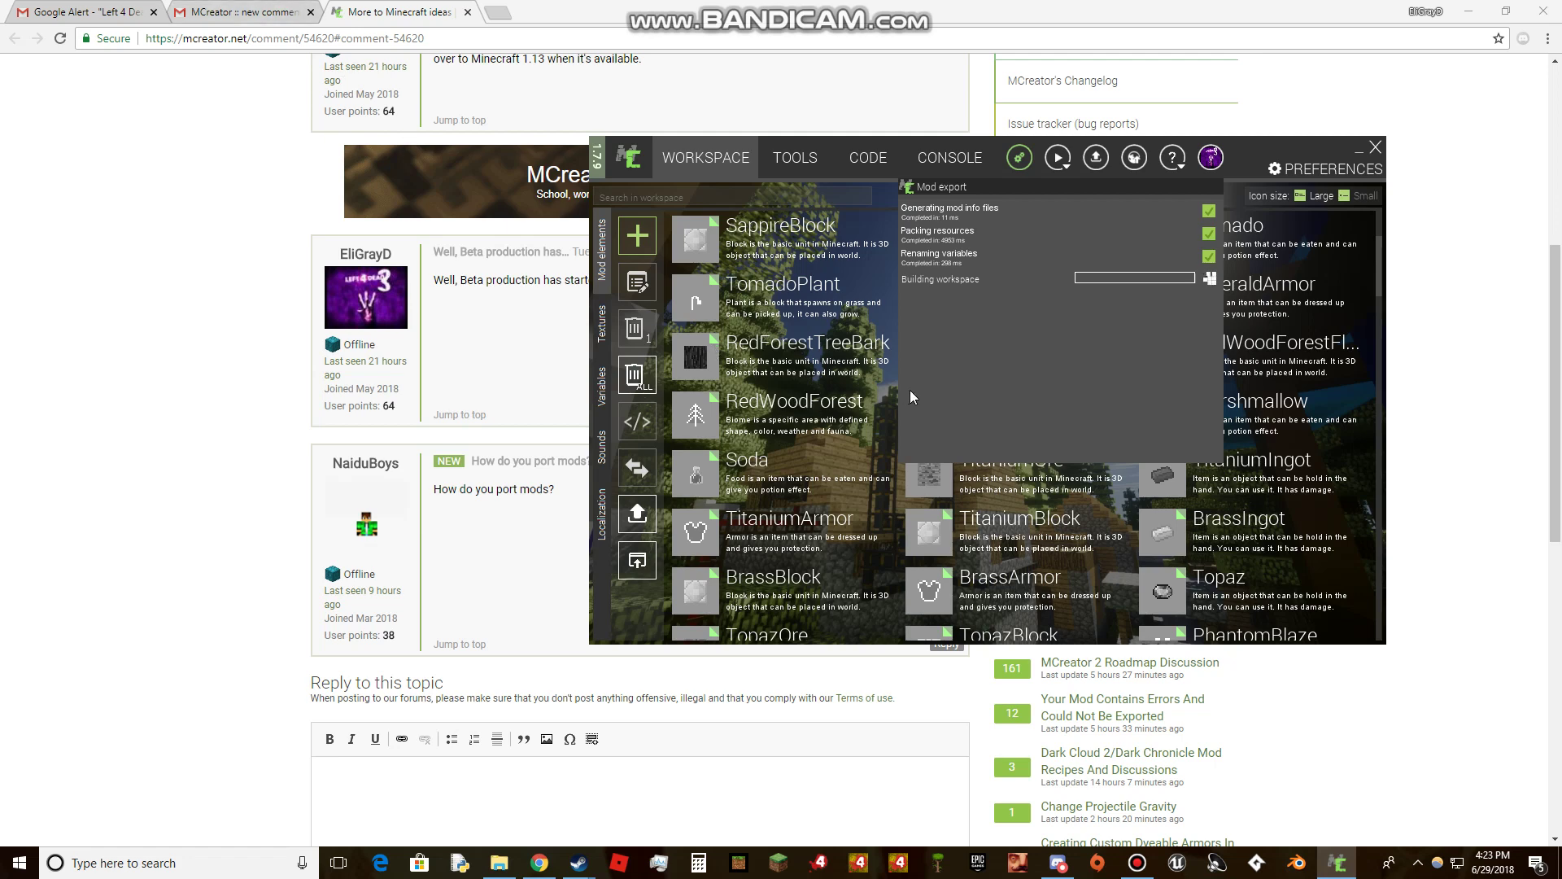
pyautogui.scroll(-3, 699, 440)
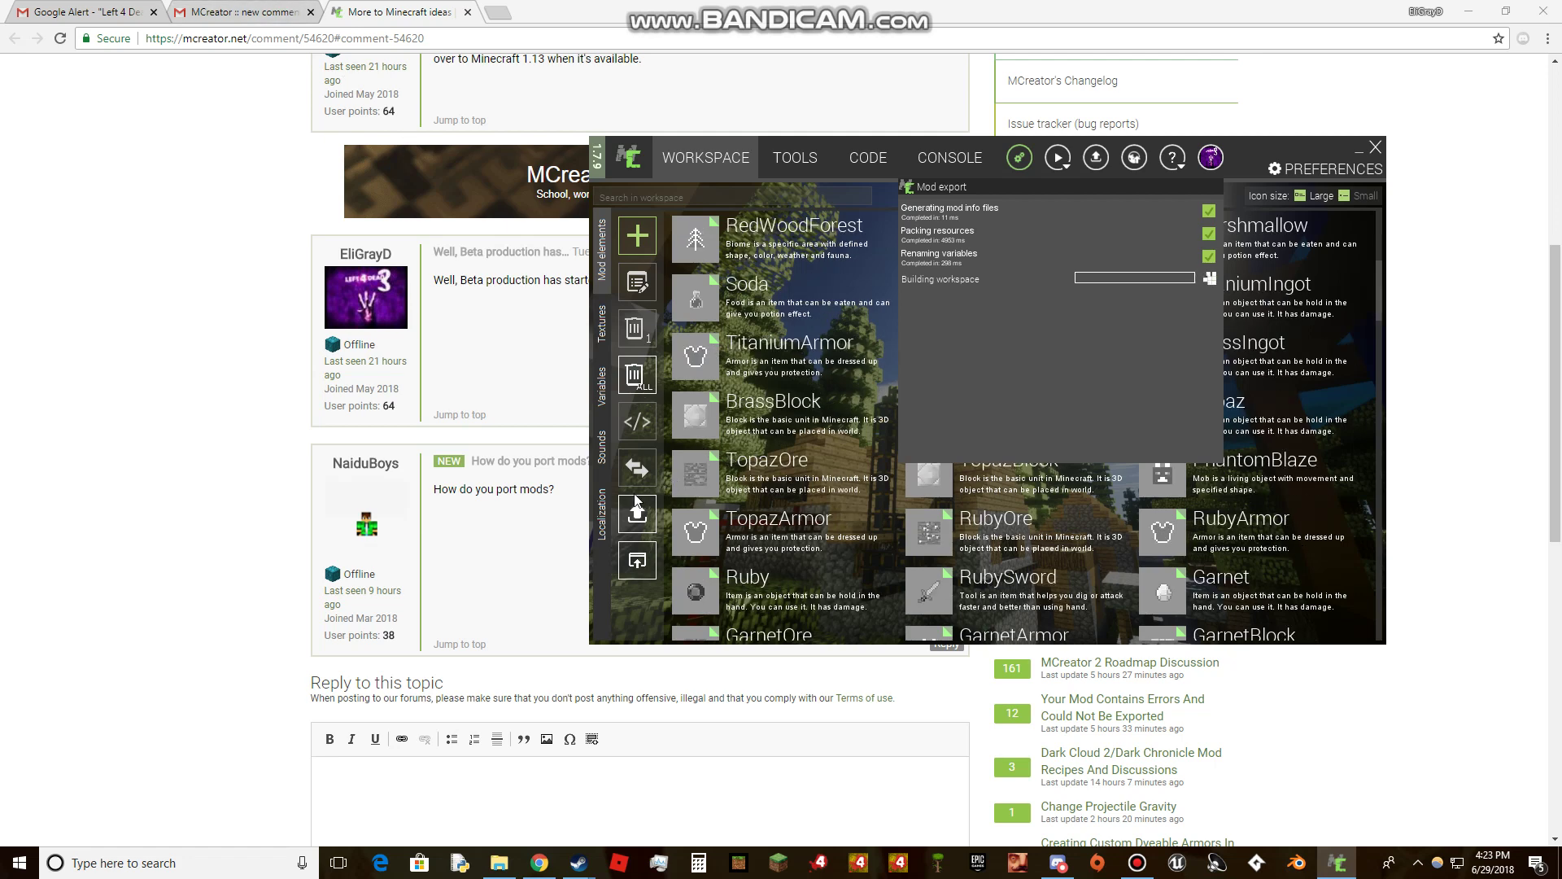
pyautogui.scroll(-3, 564, 513)
pyautogui.scroll(-3, 564, 512)
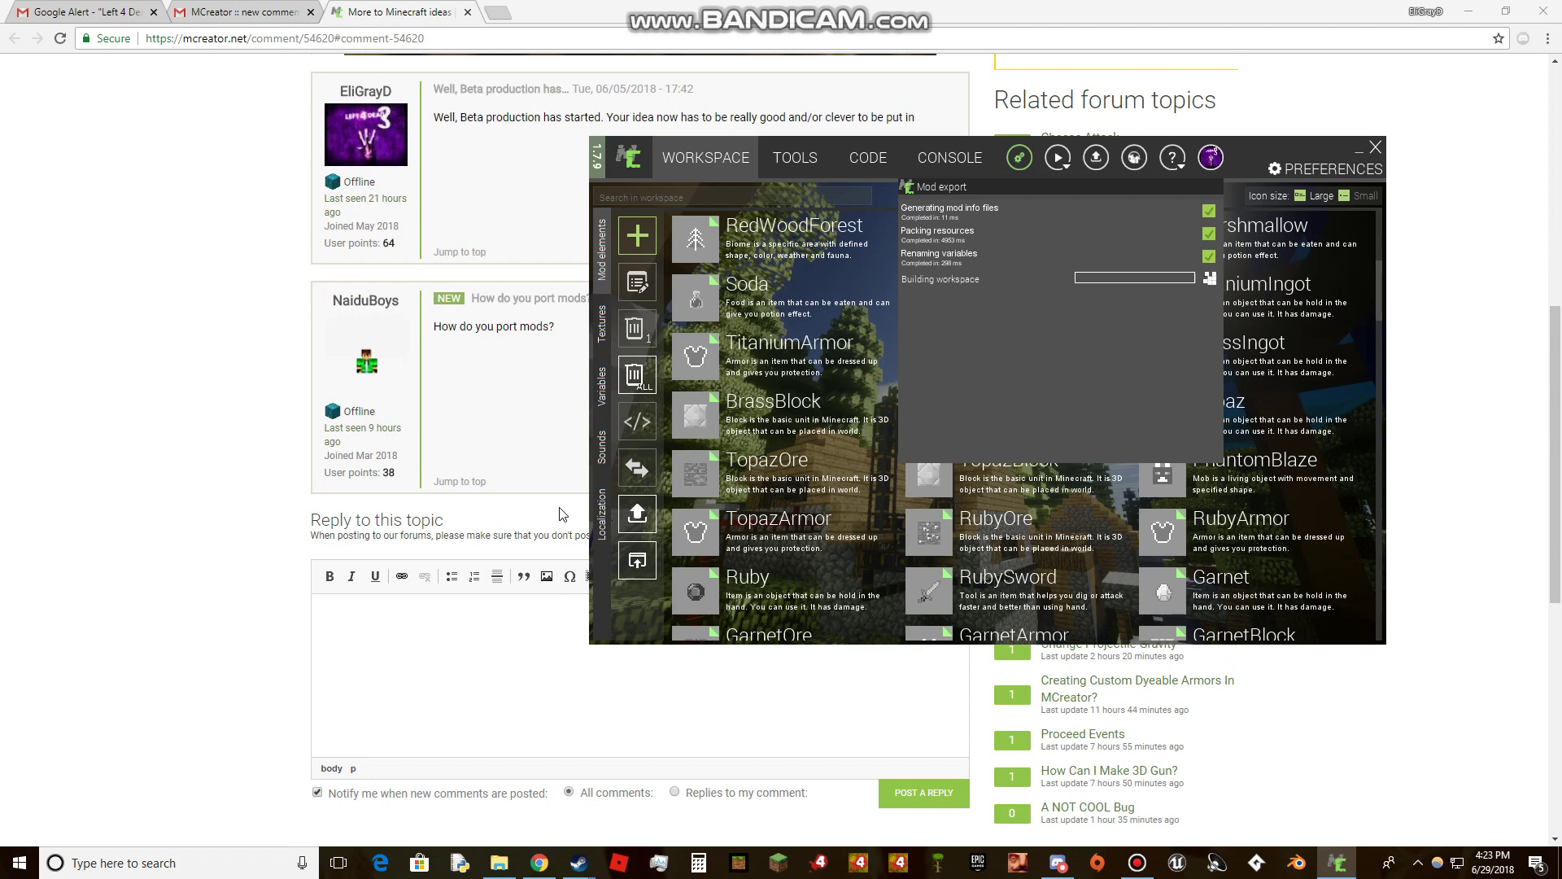
pyautogui.scroll(3, 564, 513)
pyautogui.scroll(3, 564, 511)
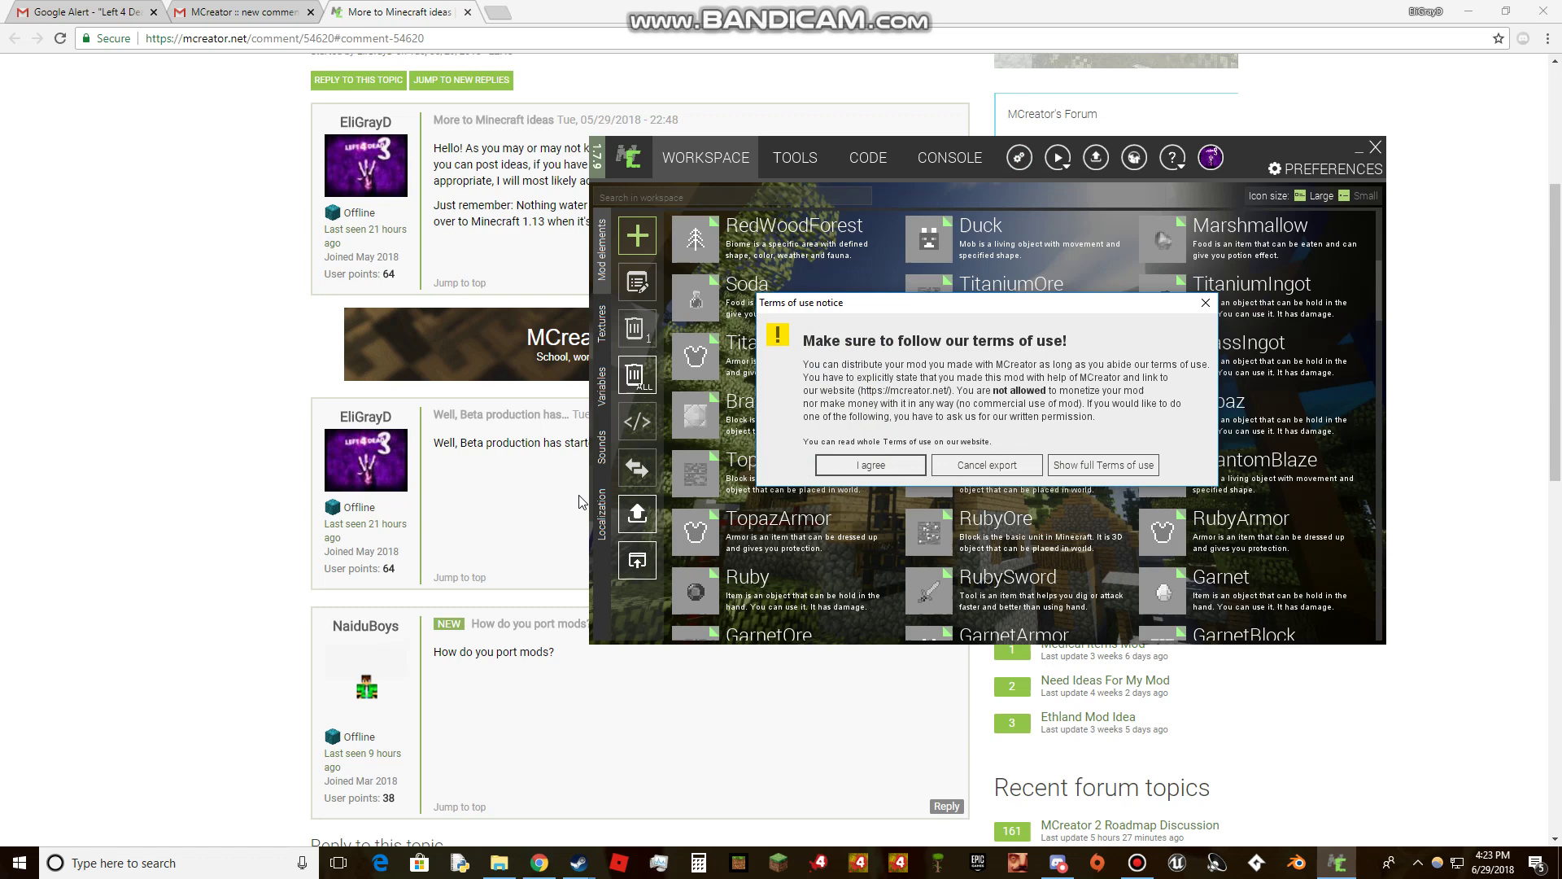
pyautogui.click(843, 470)
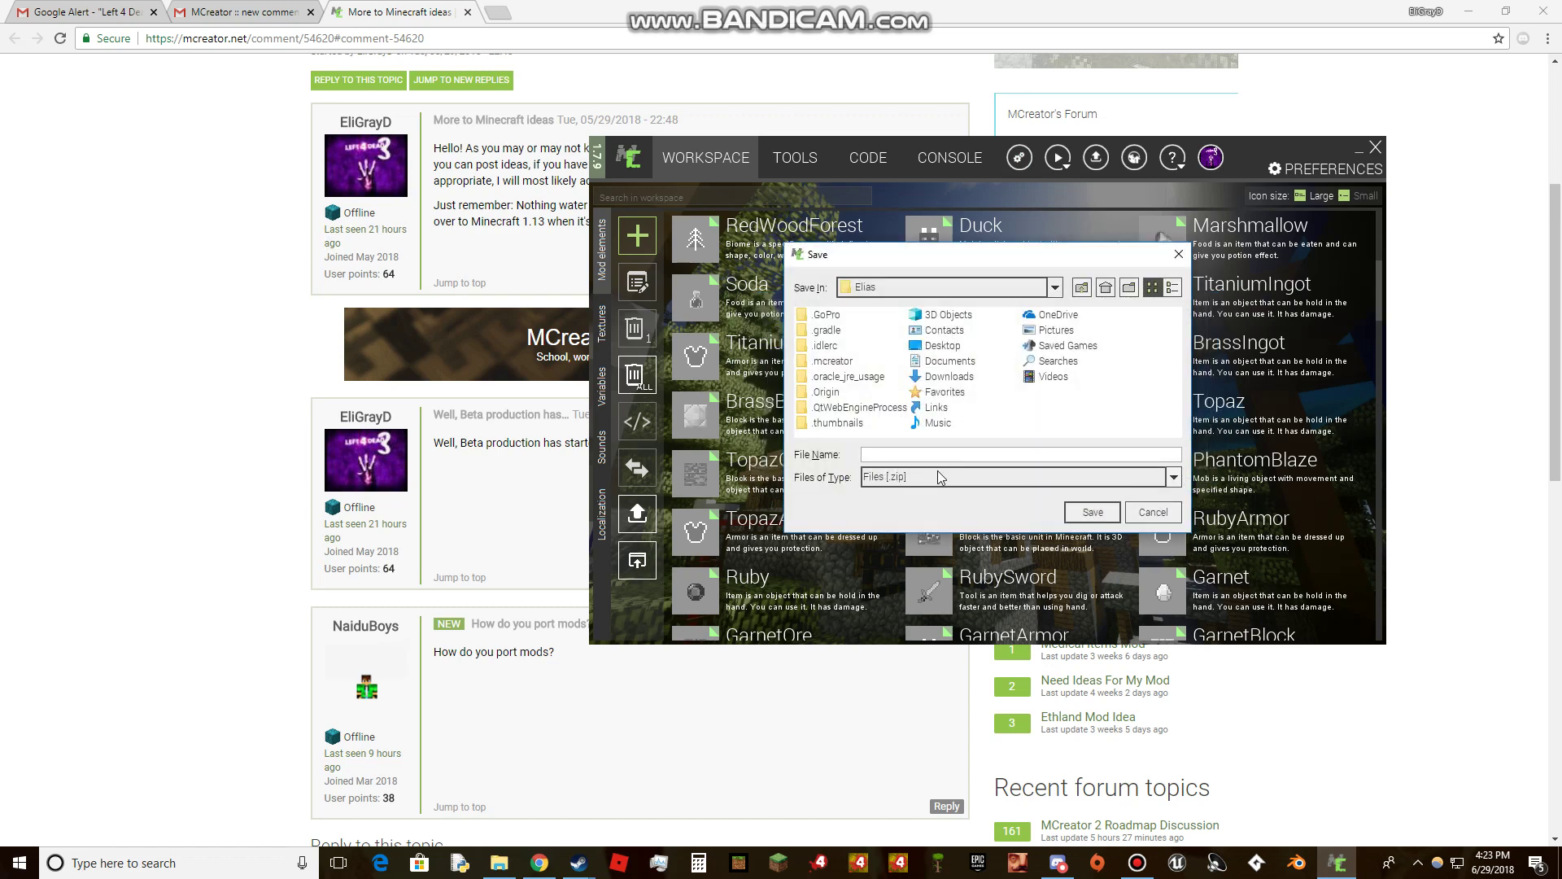
# - Save the exported mod as Modname.zip on the New Volume (F:) drive
pyautogui.click(938, 475)
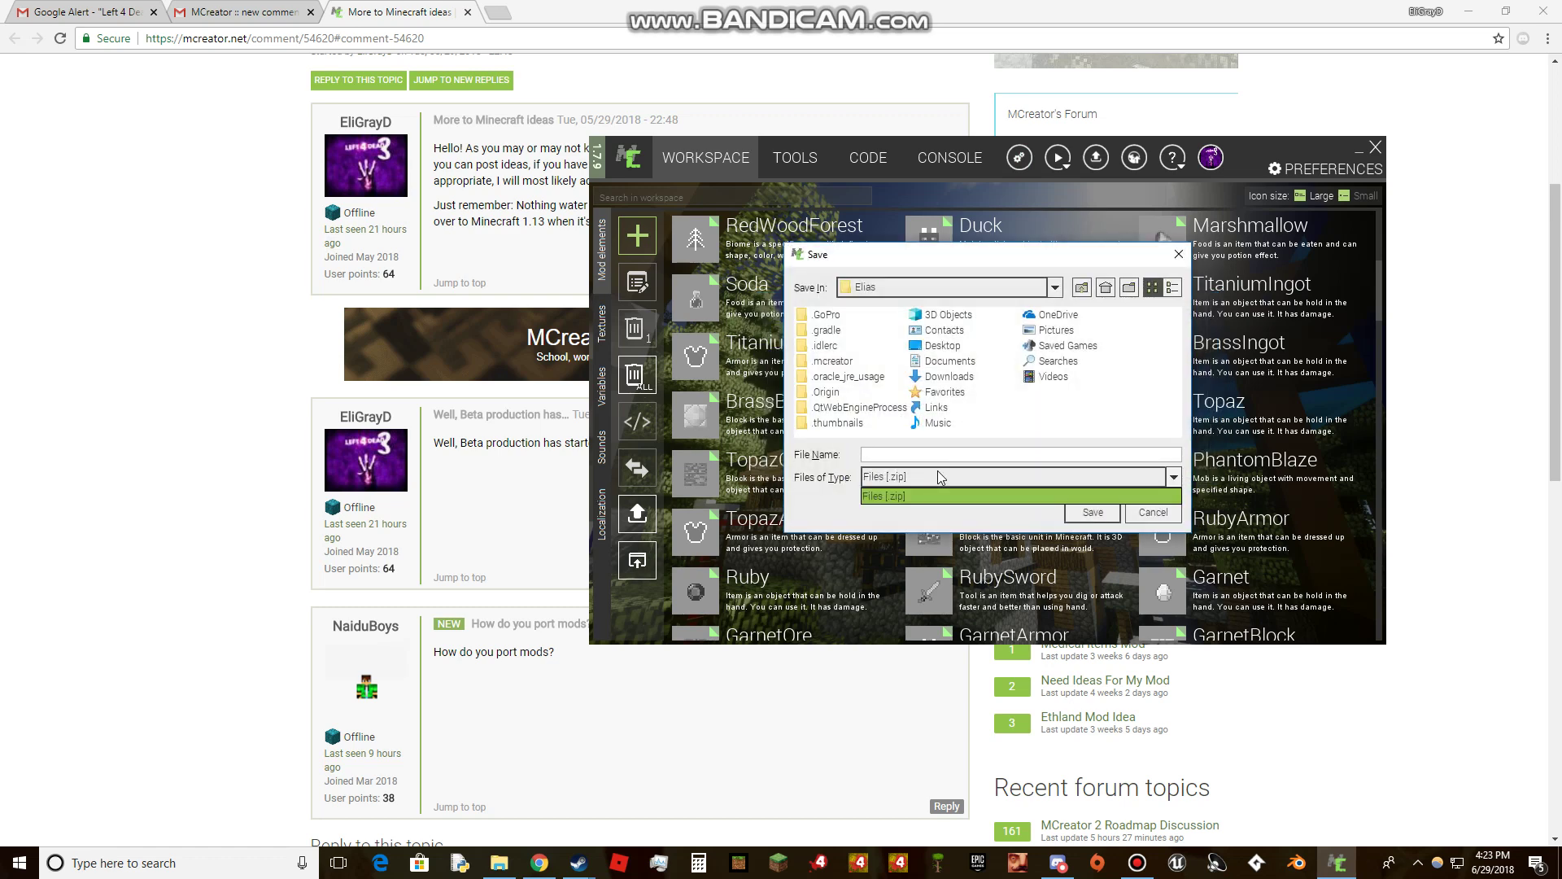
pyautogui.click(995, 452)
pyautogui.write('Modname')
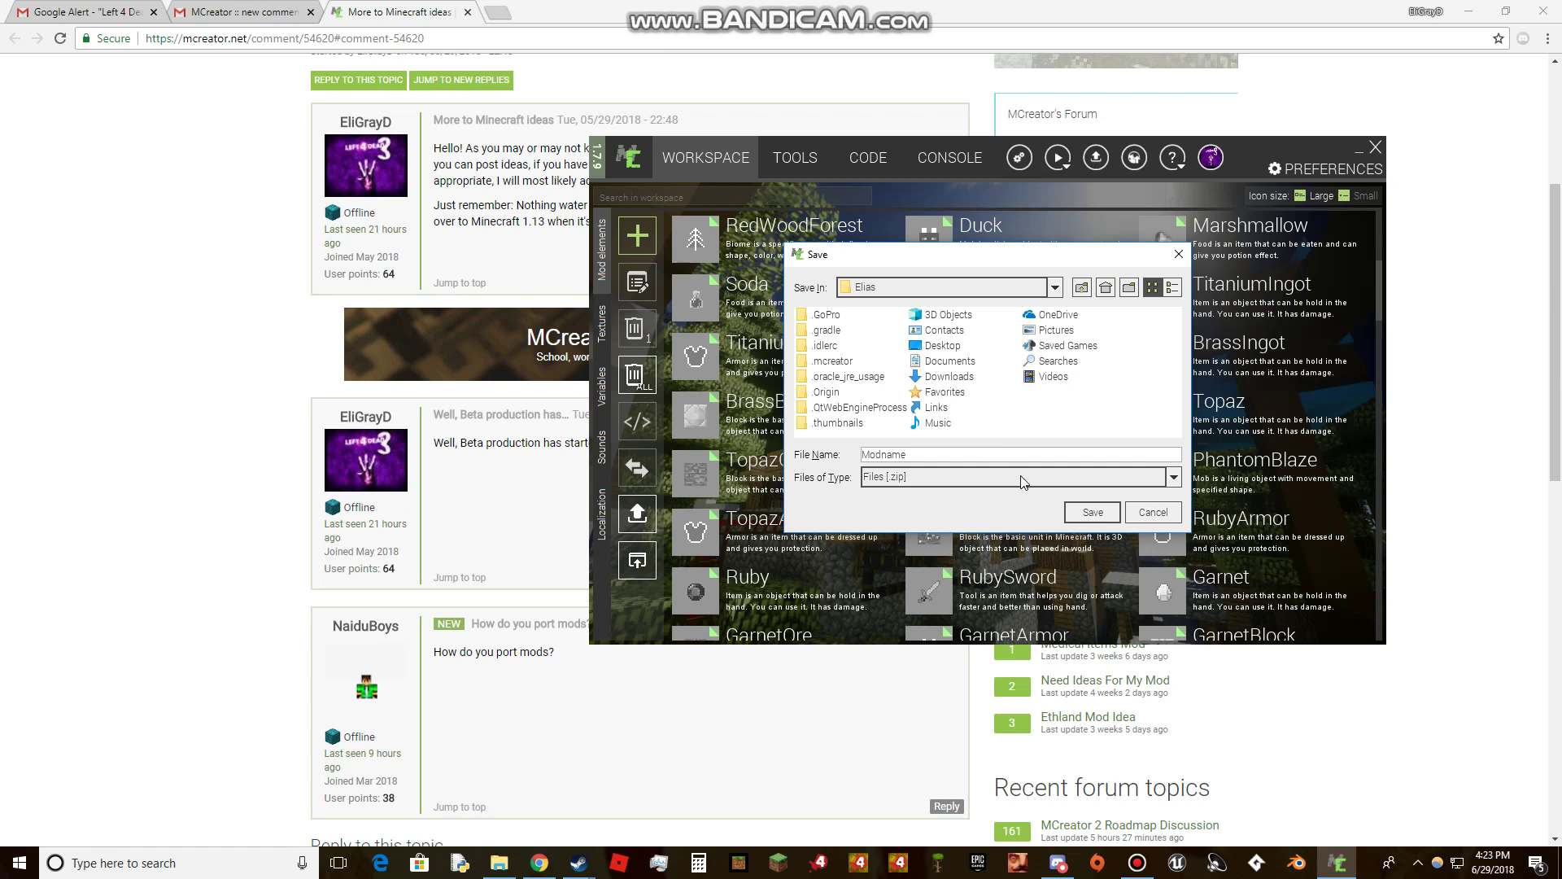
pyautogui.click(1007, 291)
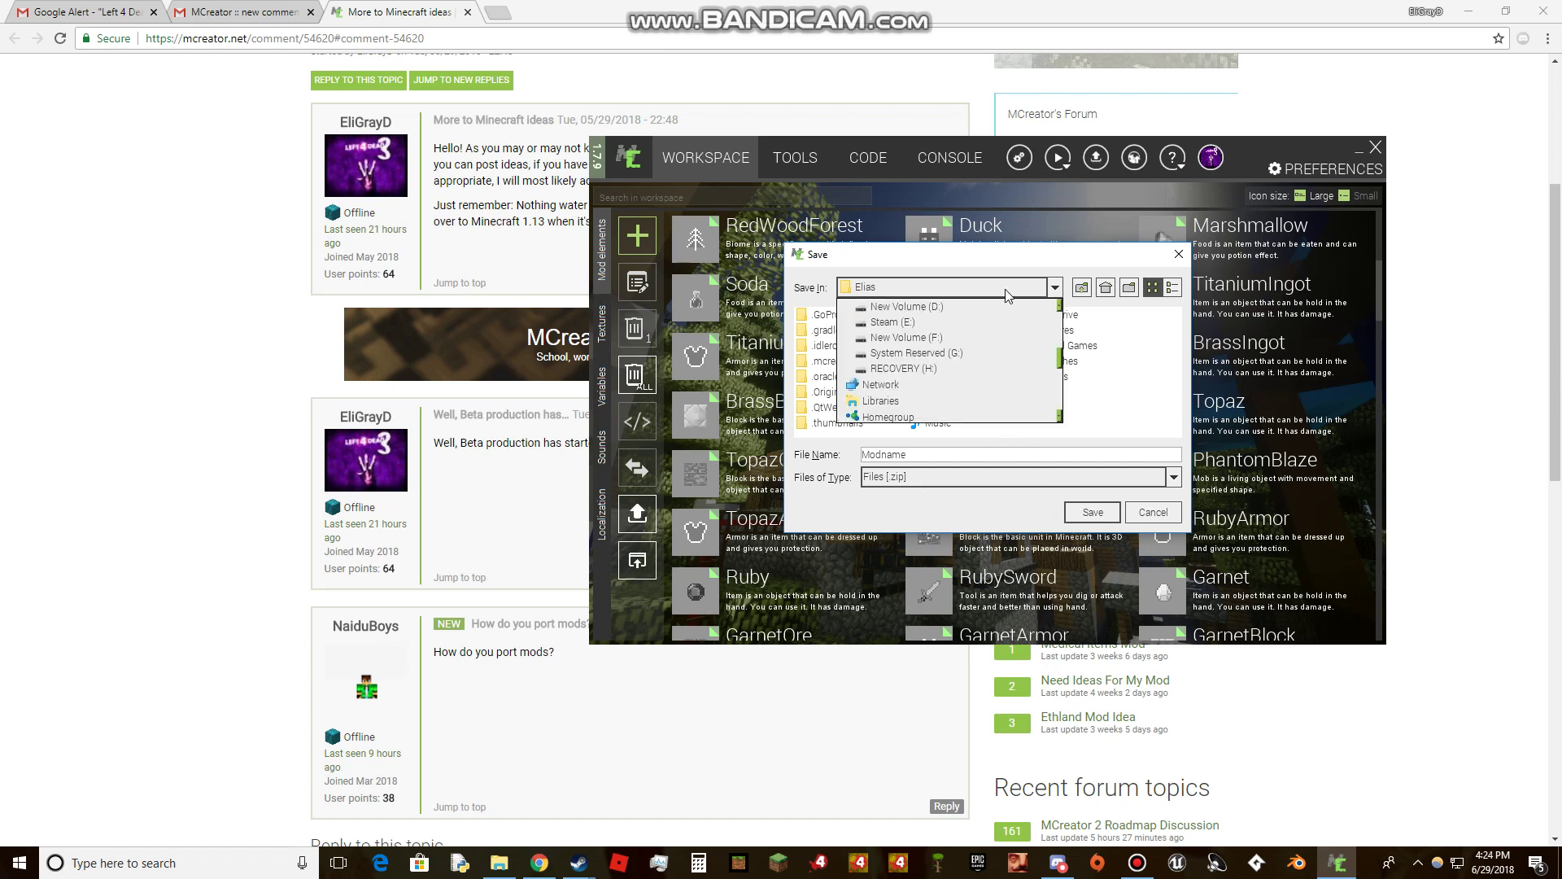
pyautogui.click(989, 336)
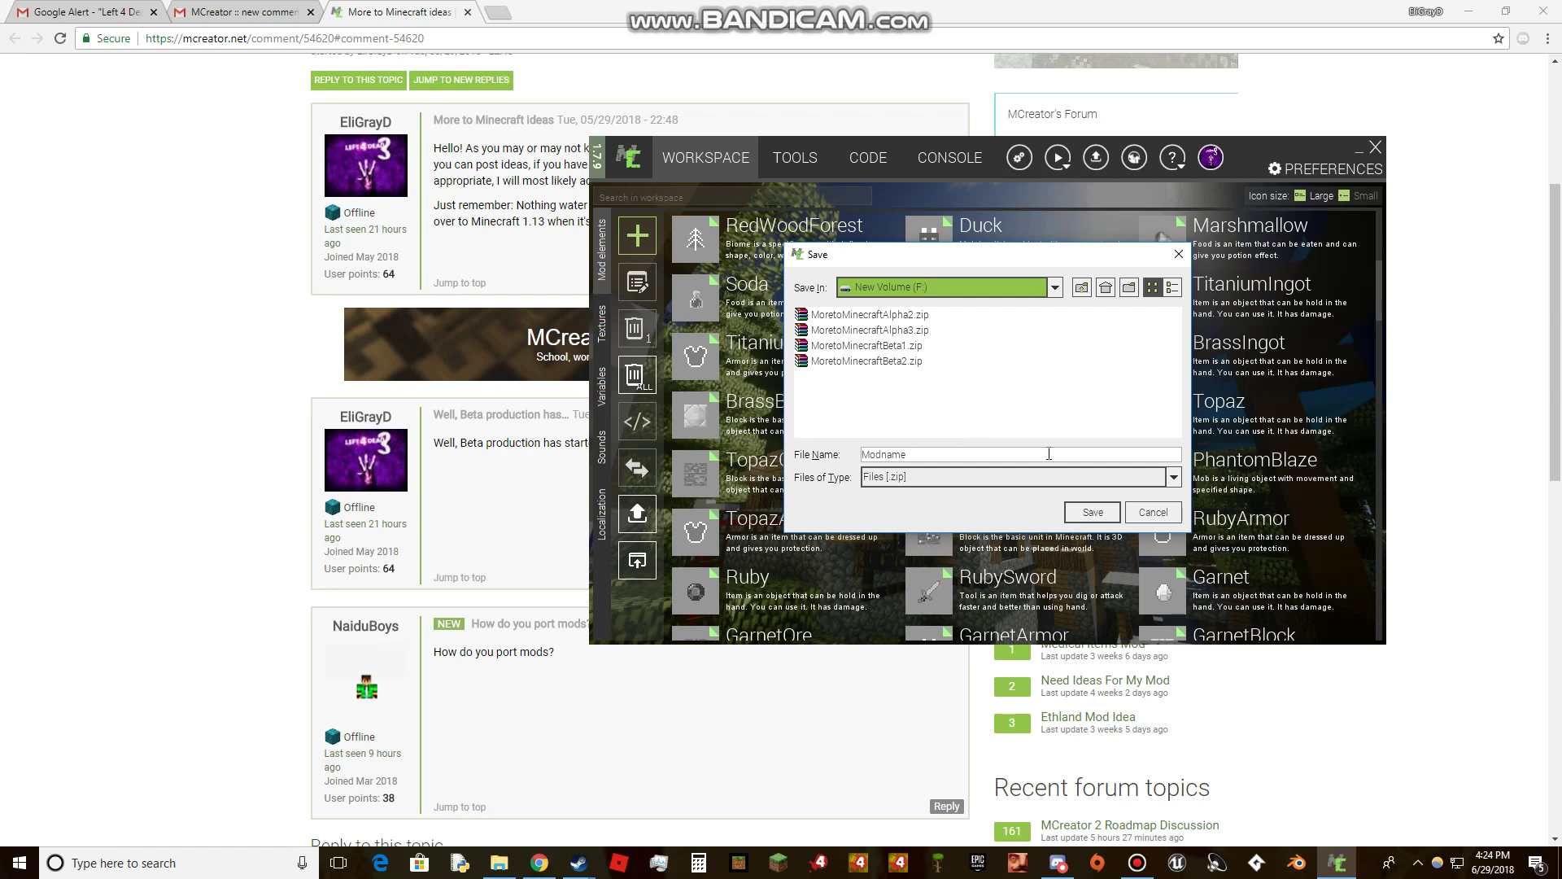
pyautogui.click(1092, 512)
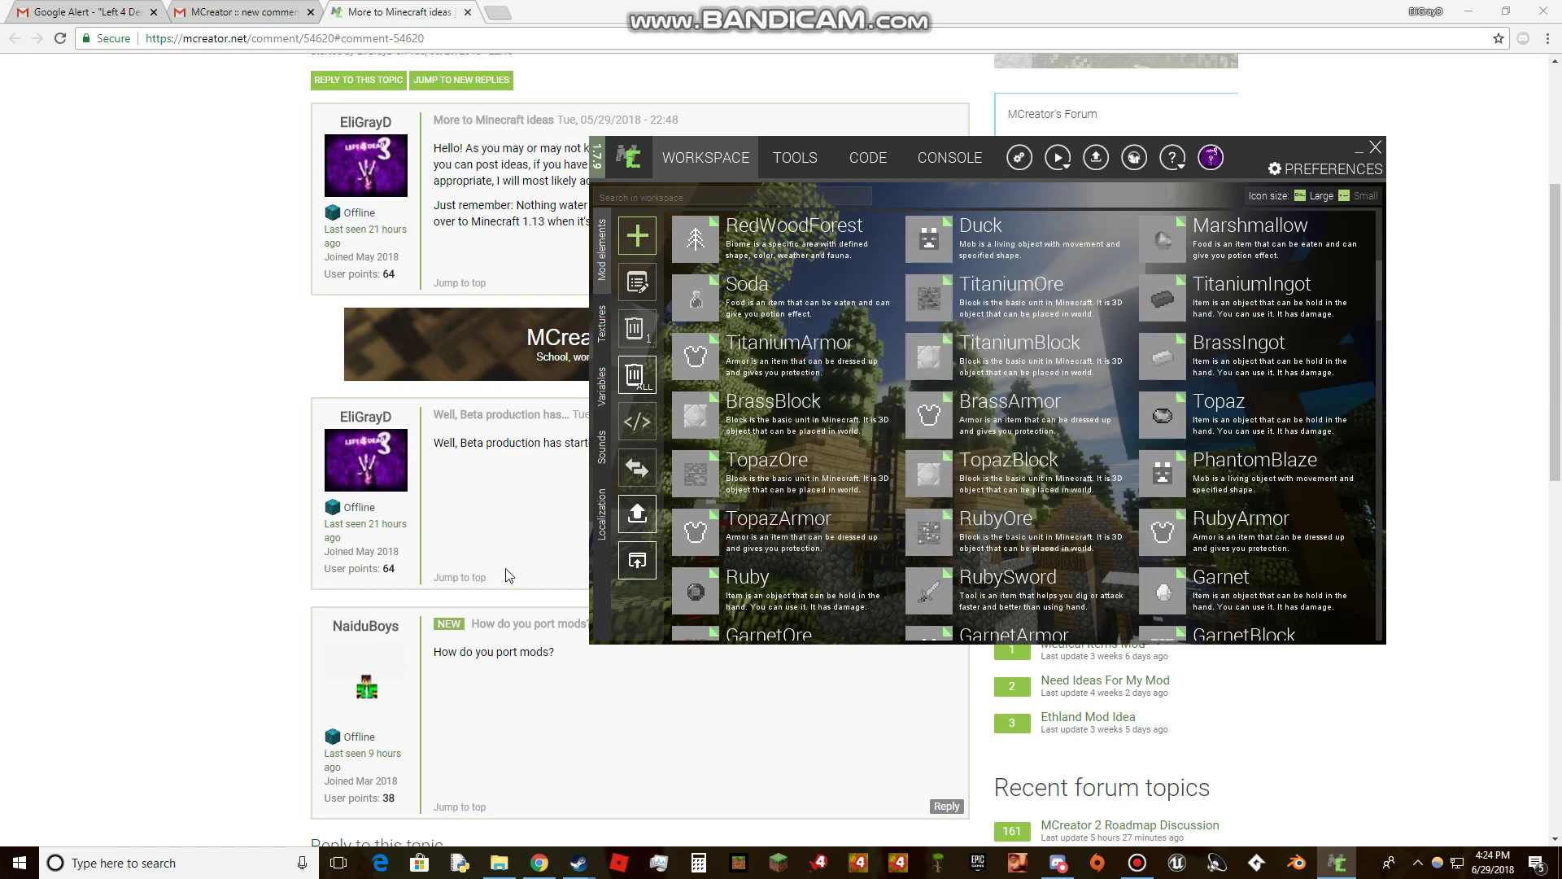
pyautogui.scroll(-3, 549, 518)
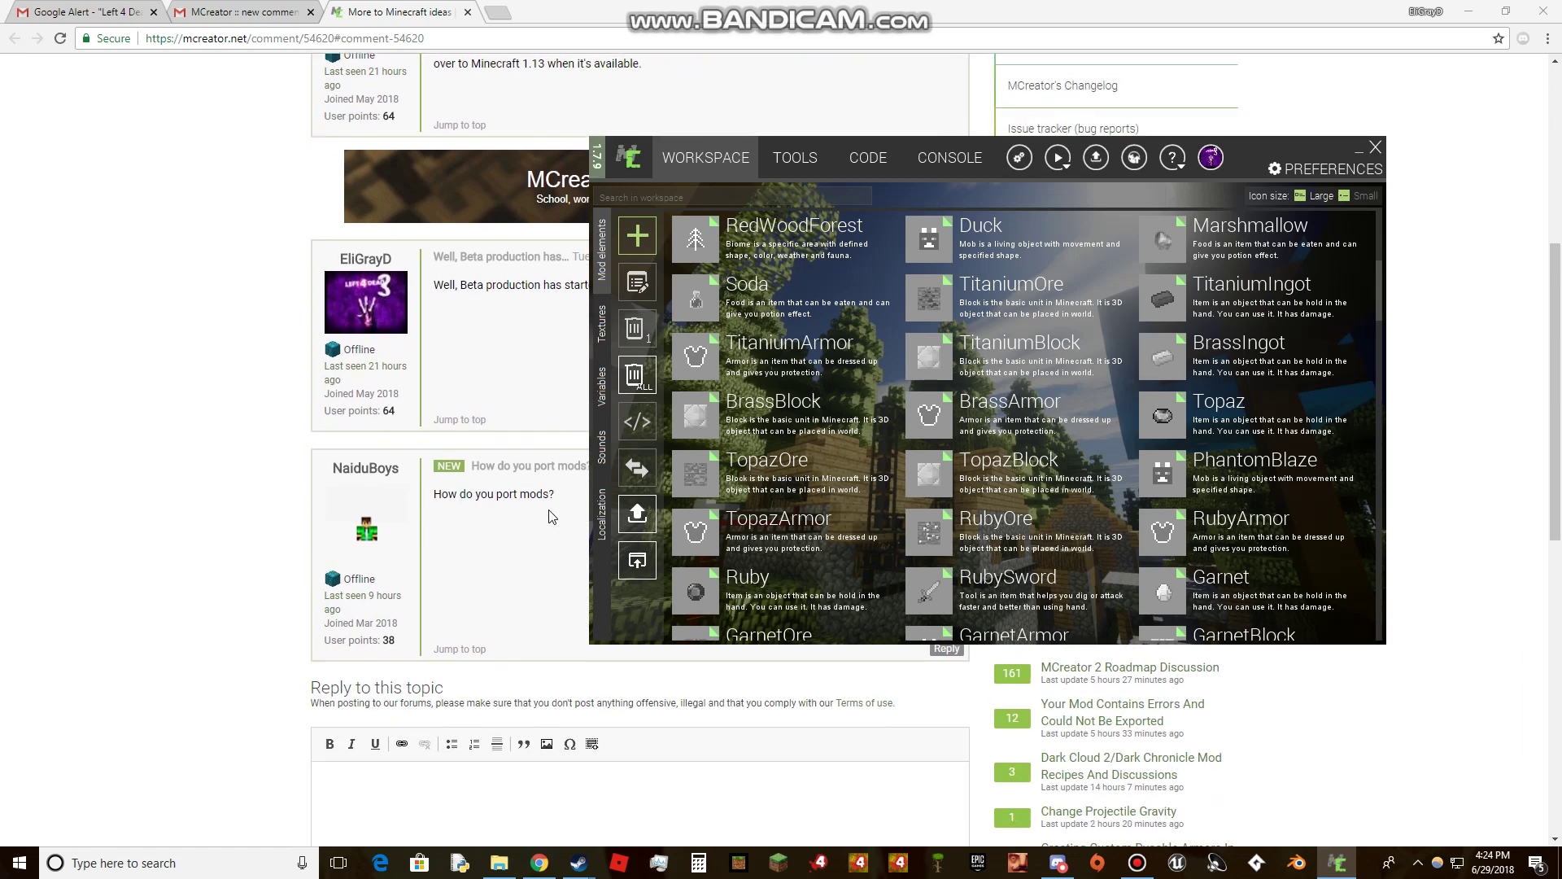
pyautogui.scroll(2, 552, 522)
pyautogui.scroll(-1, 561, 536)
pyautogui.scroll(1, 559, 536)
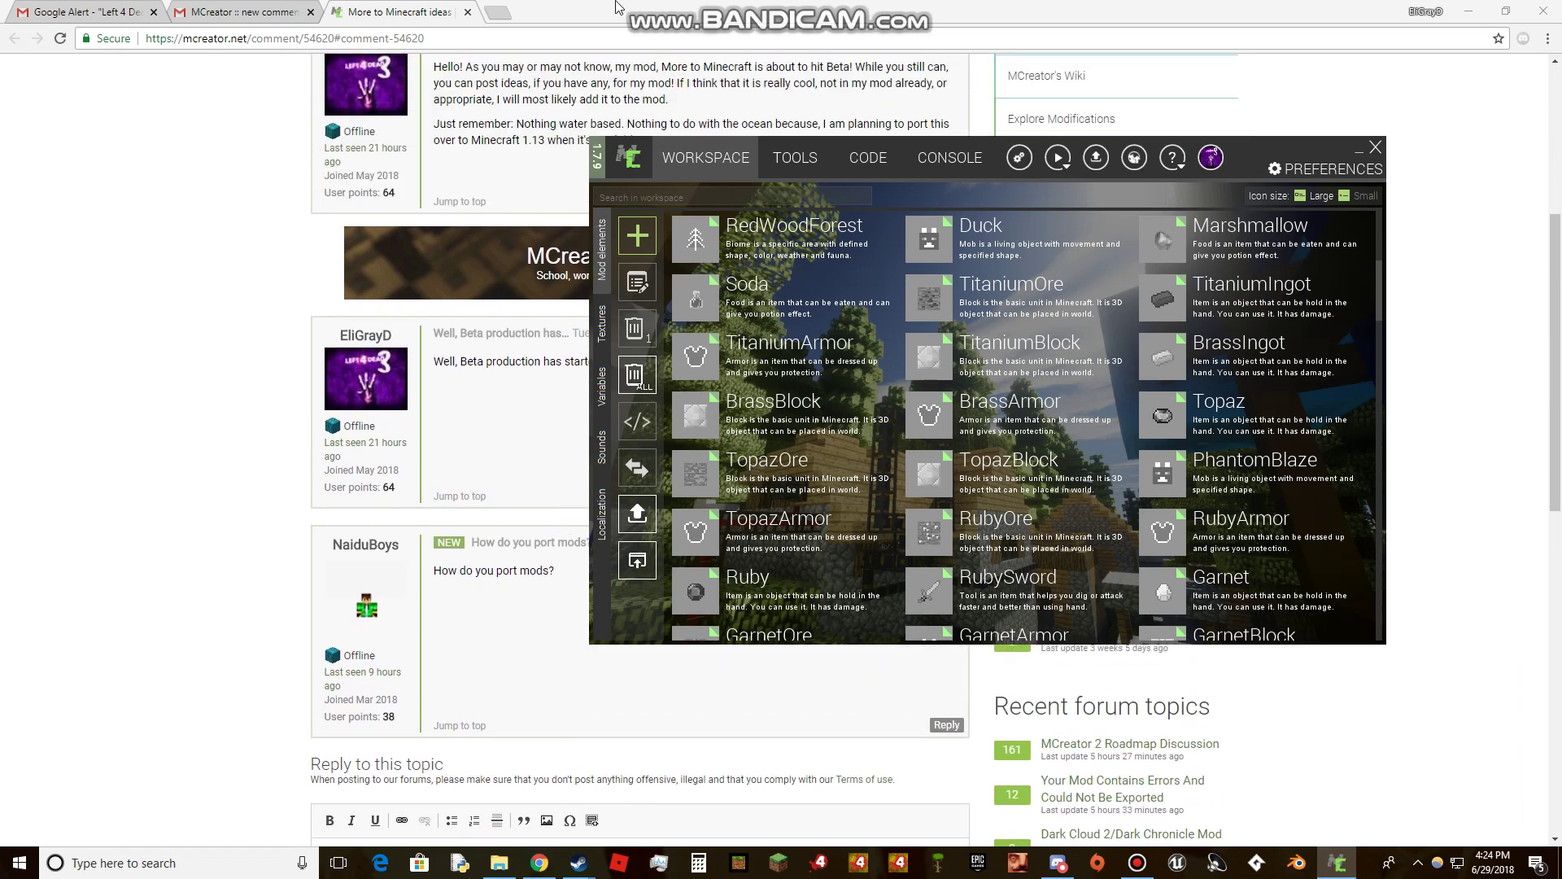
pyautogui.scroll(-1, 465, 384)
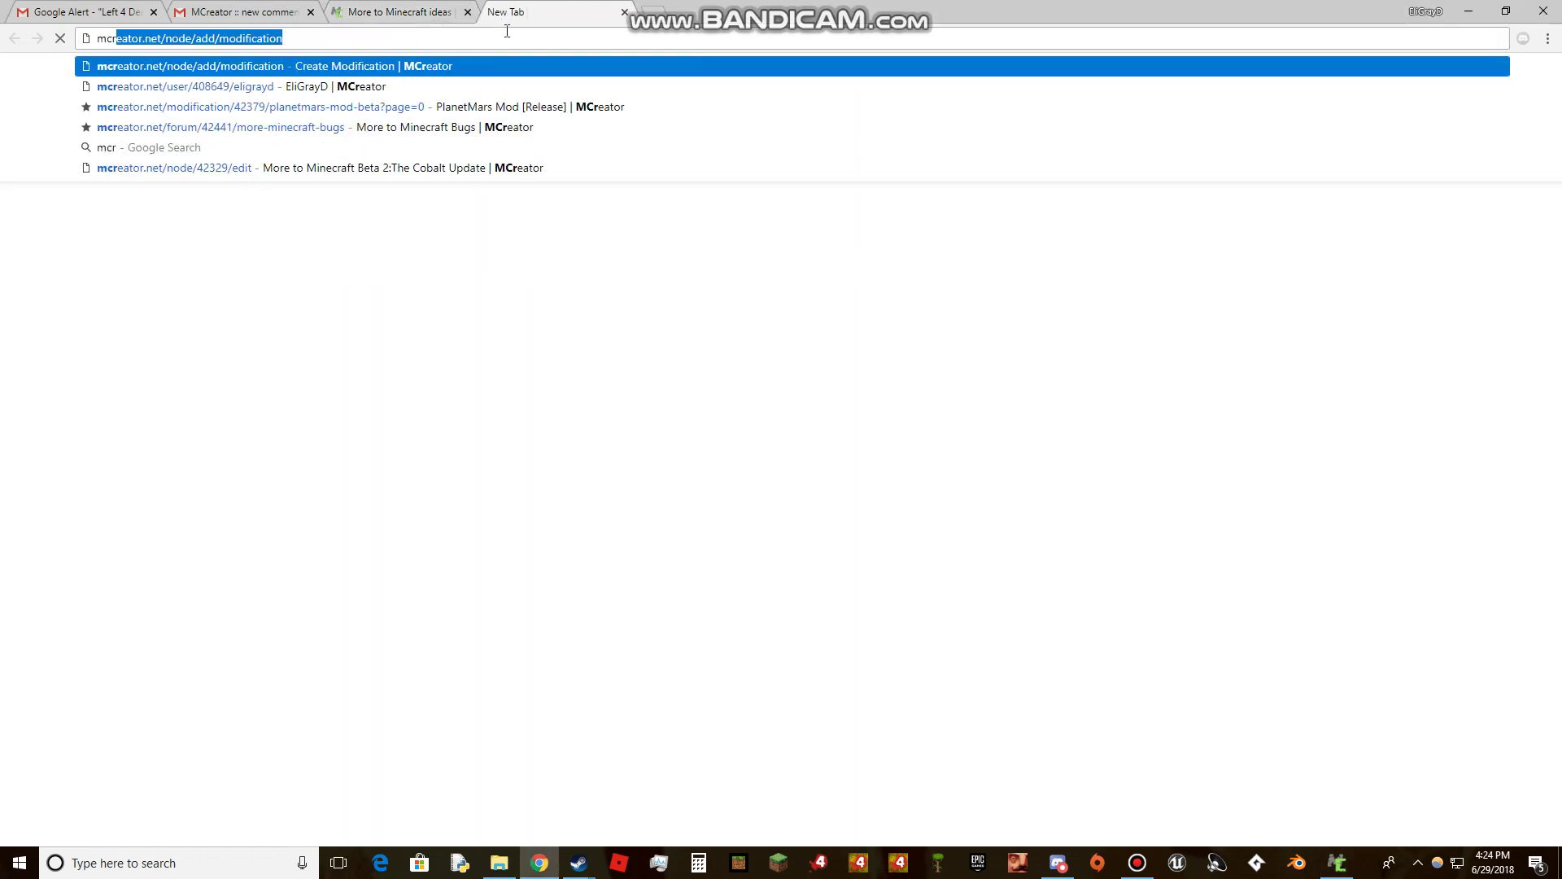
# - Load the Create Modification page and enter namemod as the title
pyautogui.press('Return')
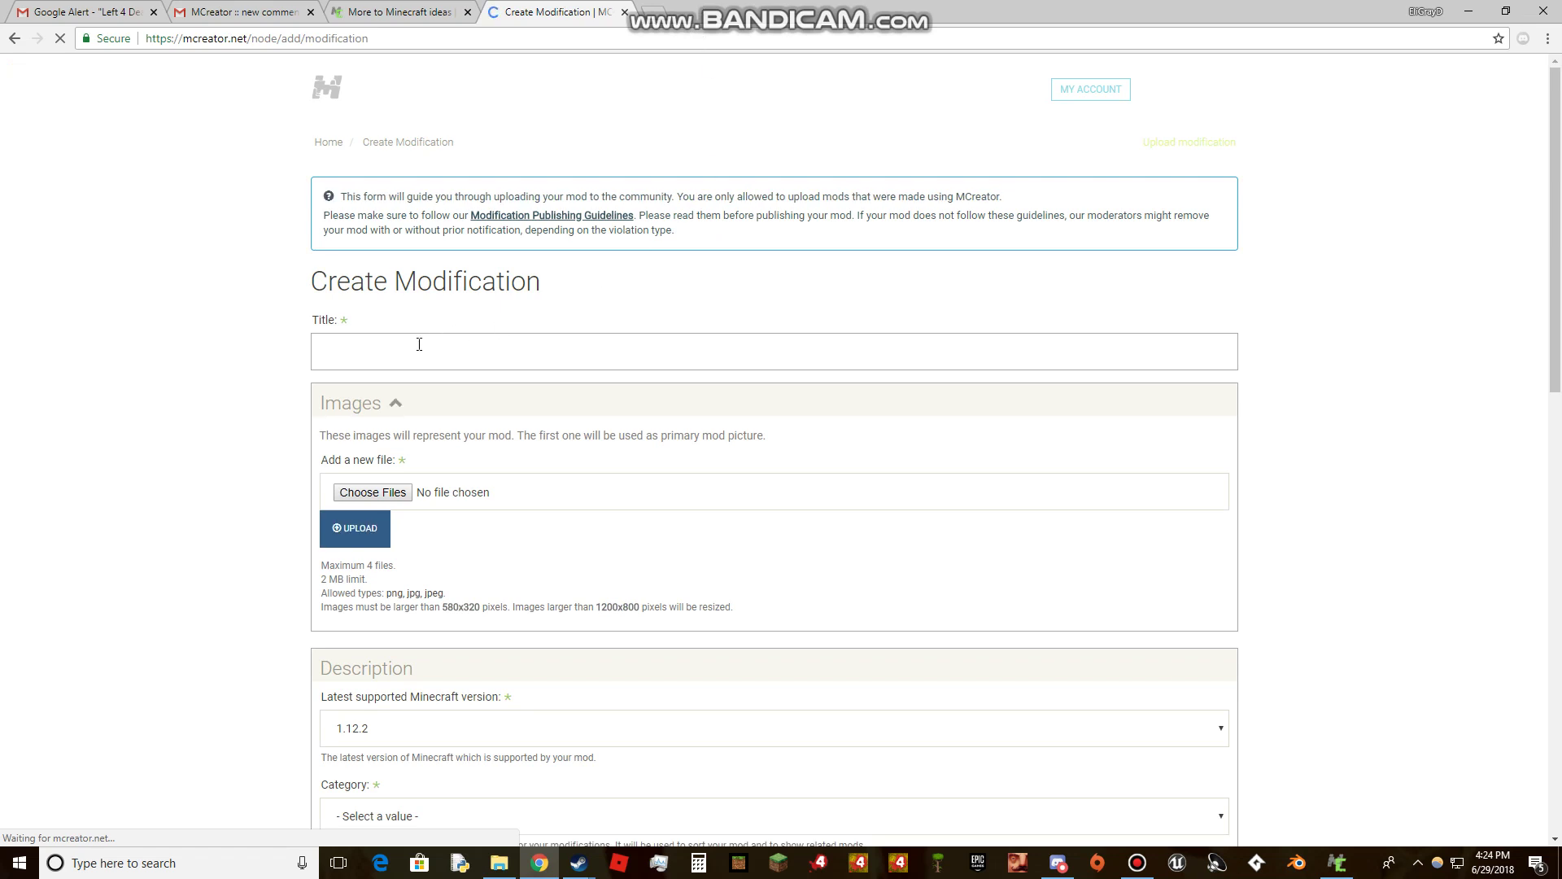
pyautogui.click(419, 345)
pyautogui.write('namemod')
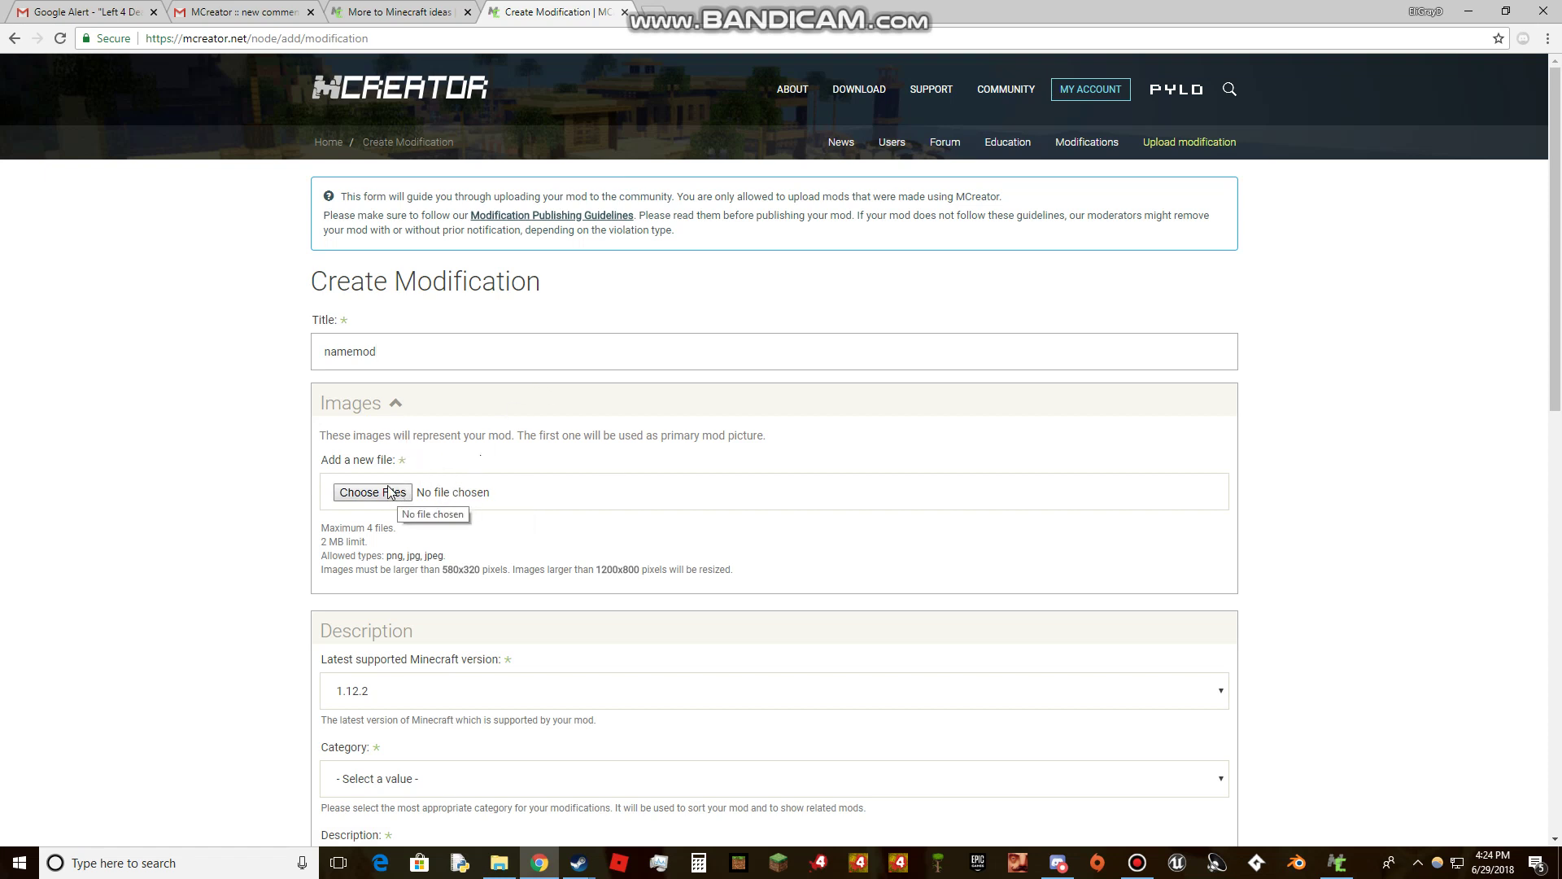
pyautogui.scroll(-2, 360, 479)
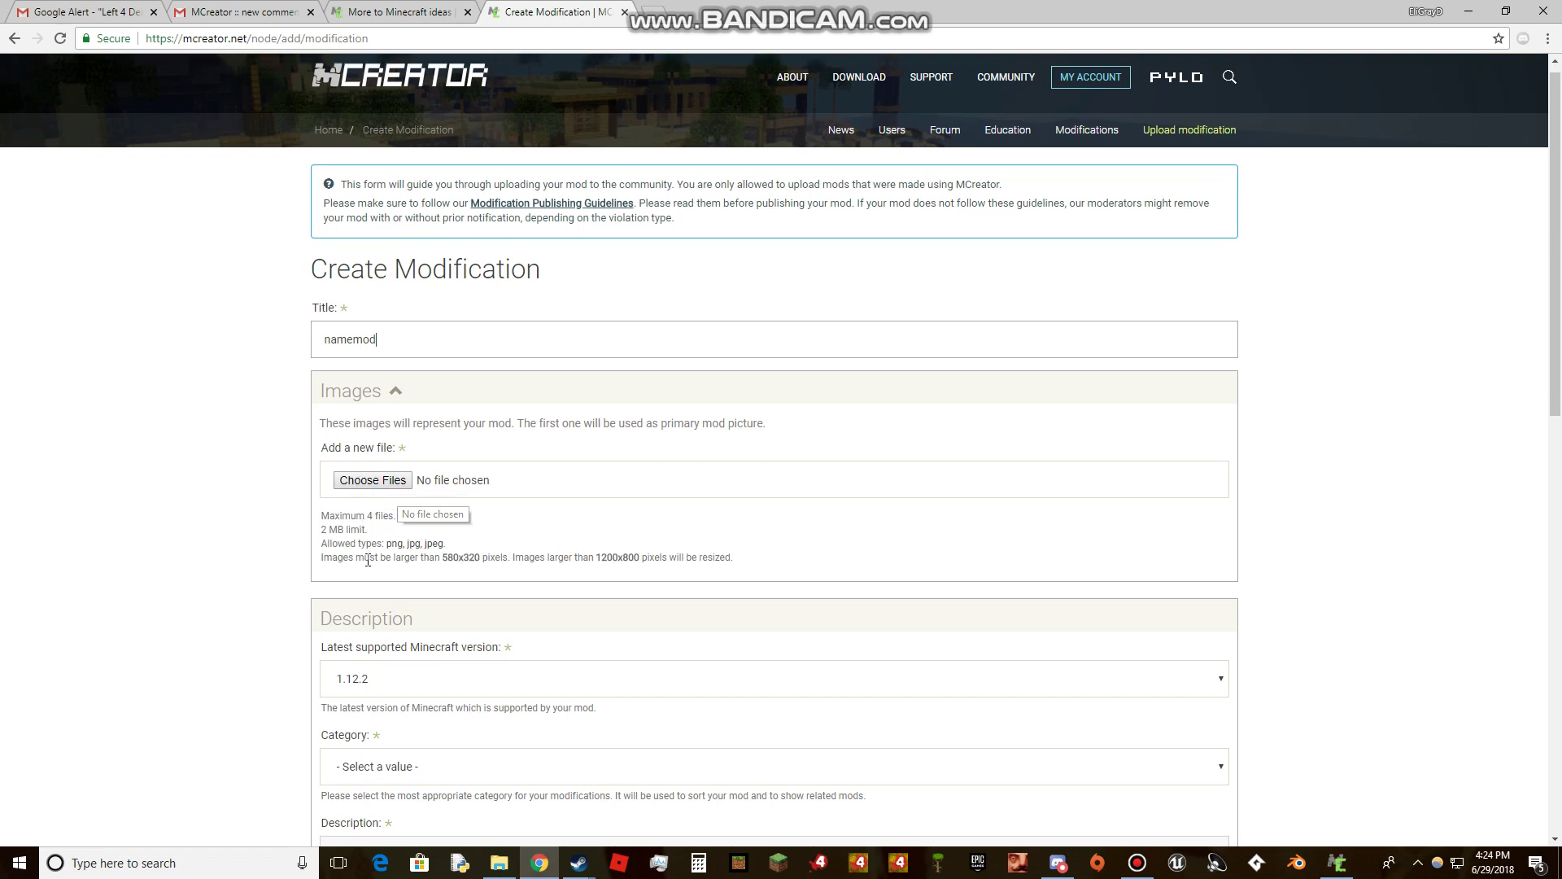
pyautogui.click(412, 530)
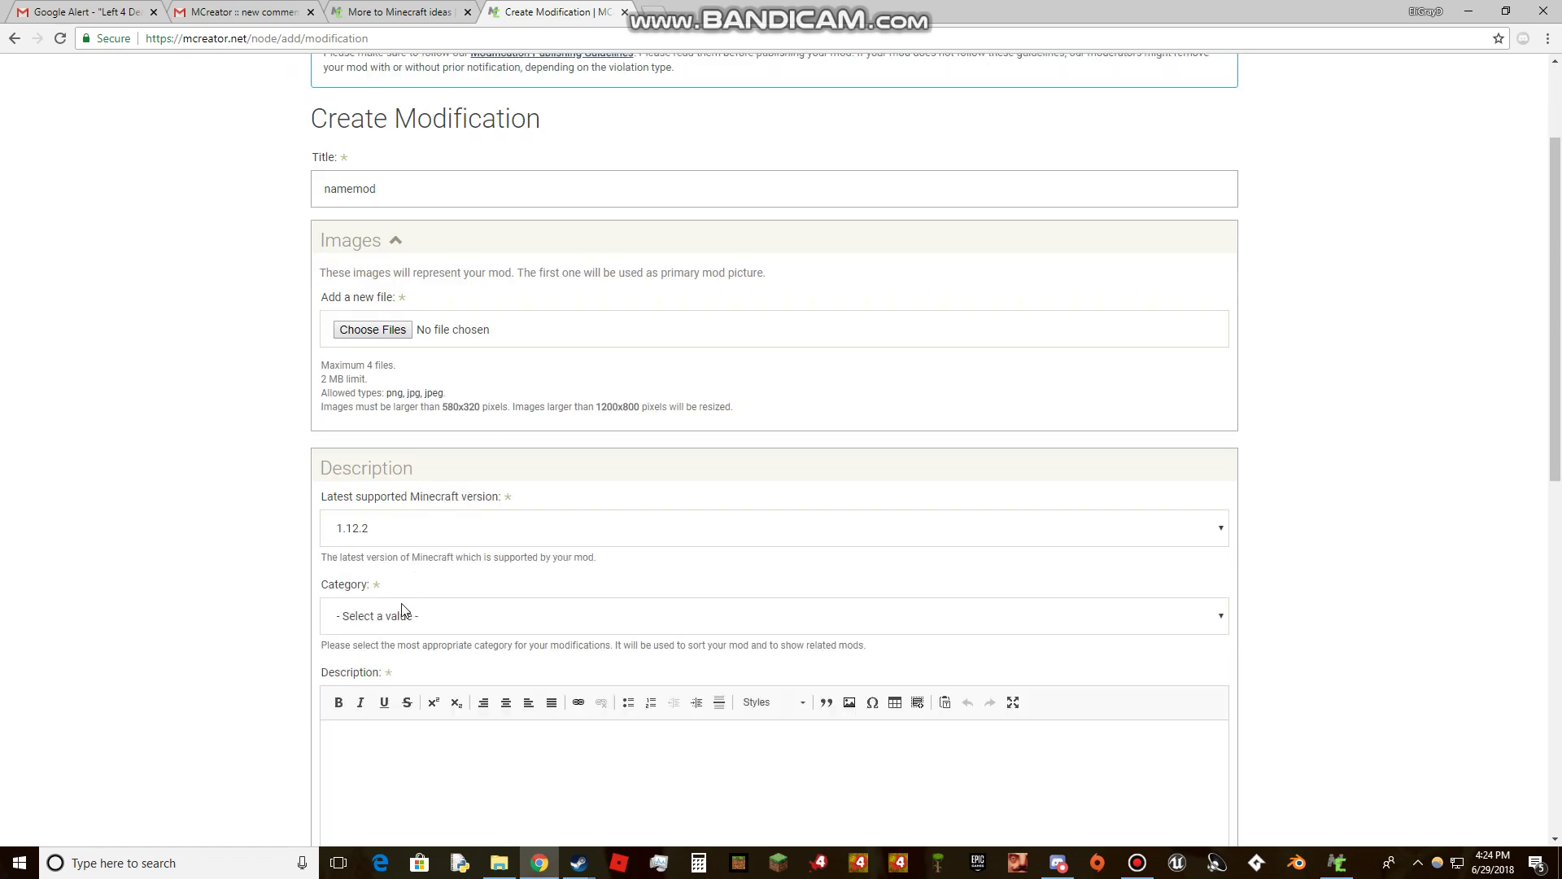
# - Set the modification category to Other
pyautogui.click(402, 615)
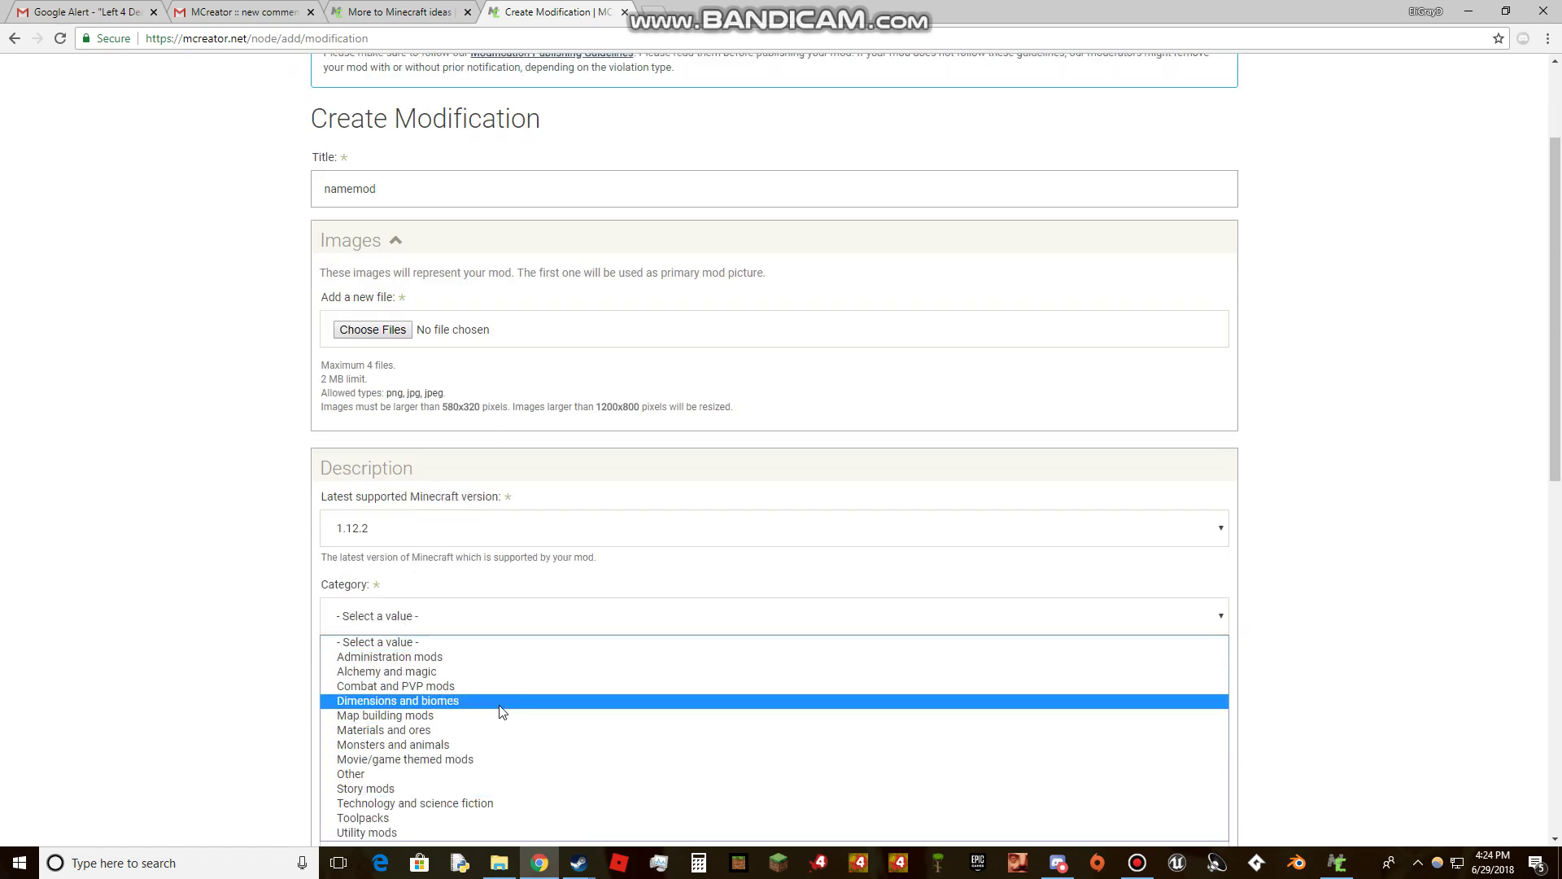
pyautogui.click(318, 794)
pyautogui.scroll(-2, 332, 703)
pyautogui.scroll(1, 332, 704)
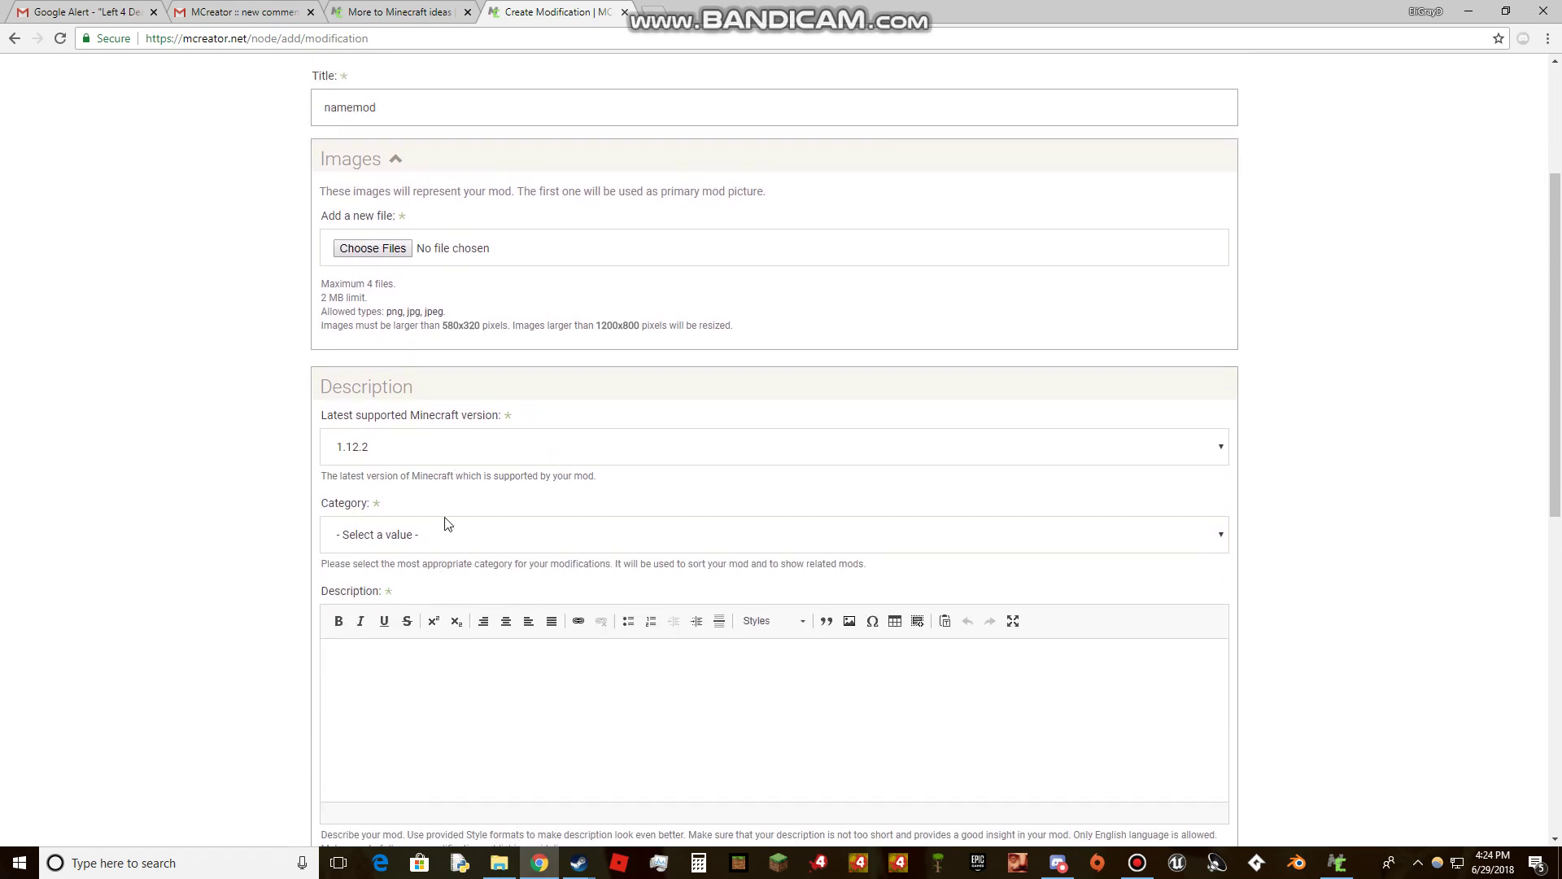
pyautogui.click(445, 534)
pyautogui.click(433, 766)
pyautogui.click(526, 537)
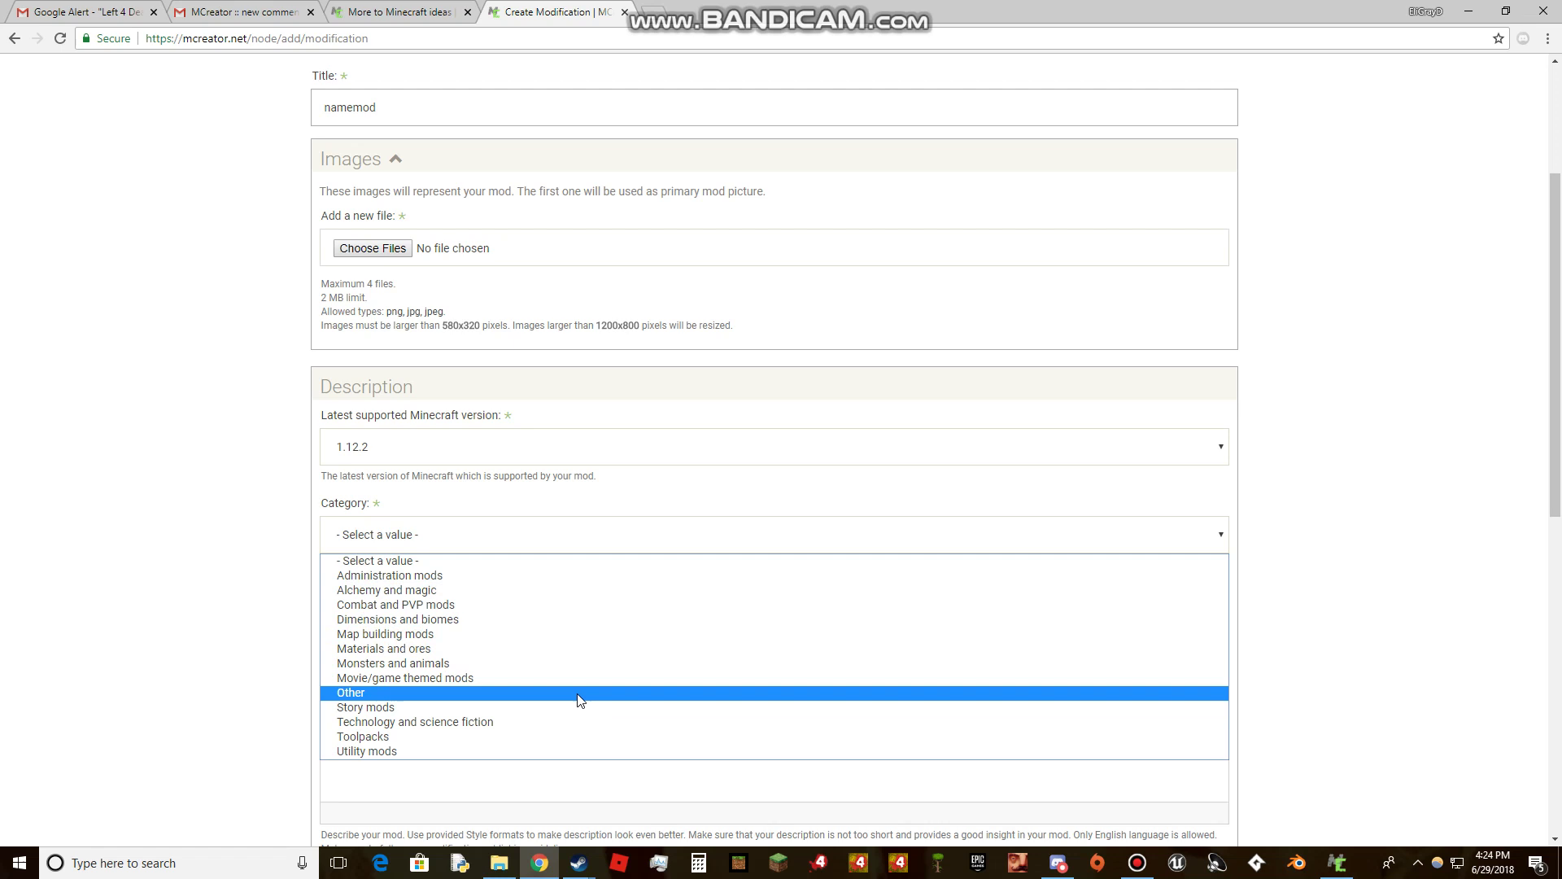
pyautogui.click(513, 692)
pyautogui.scroll(-2, 488, 561)
# - Enter a placeholder description and expand the Versioning and changelog section
pyautogui.click(485, 566)
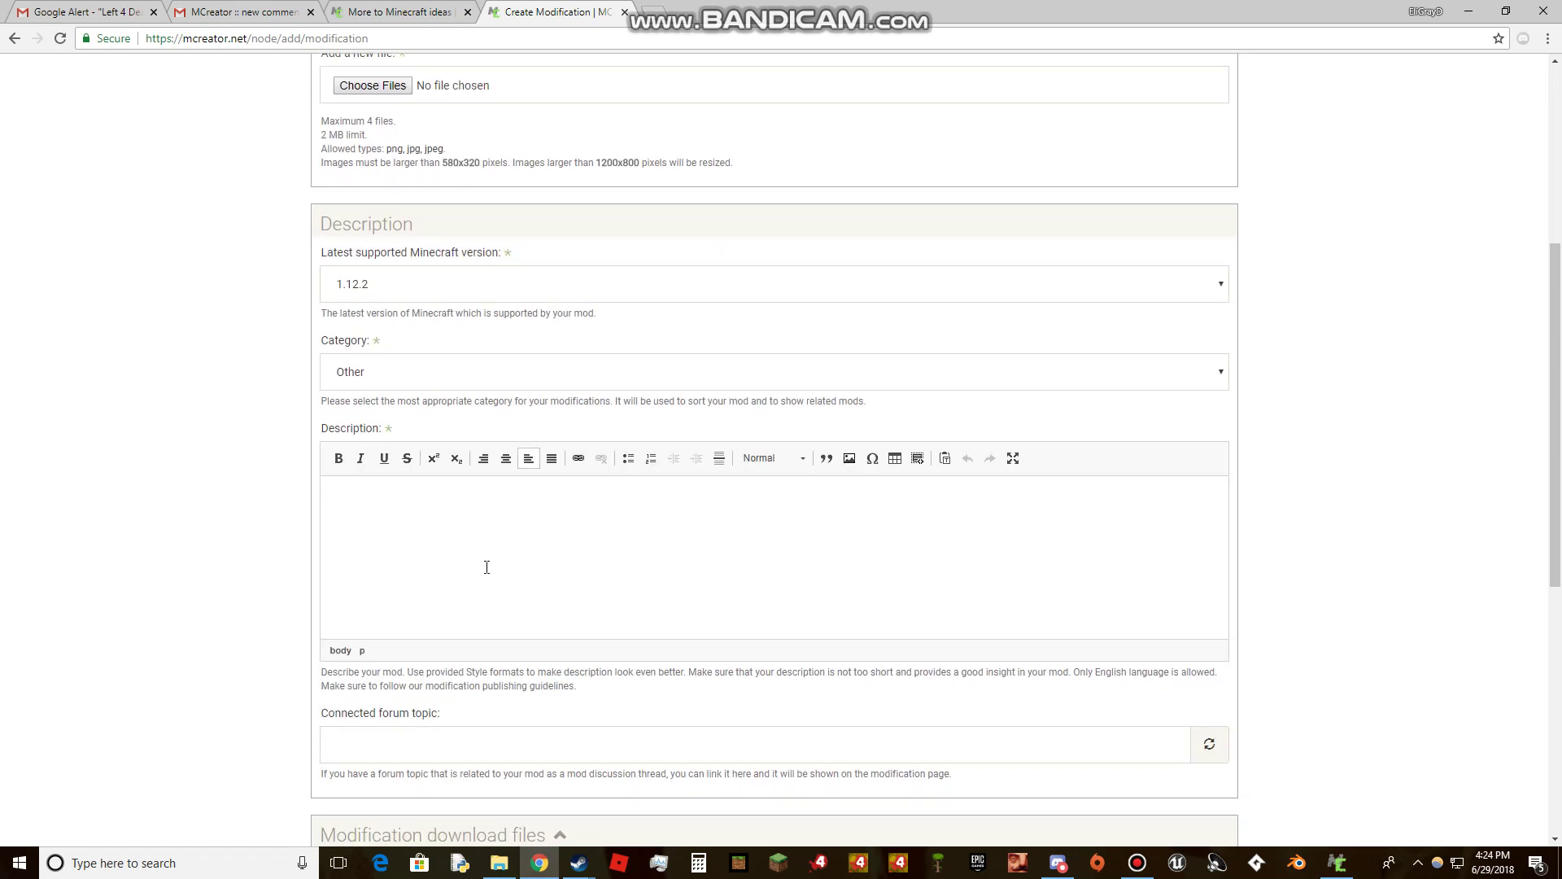
pyautogui.write('skafjovxnkwjksvsvk')
pyautogui.scroll(-3, 561, 535)
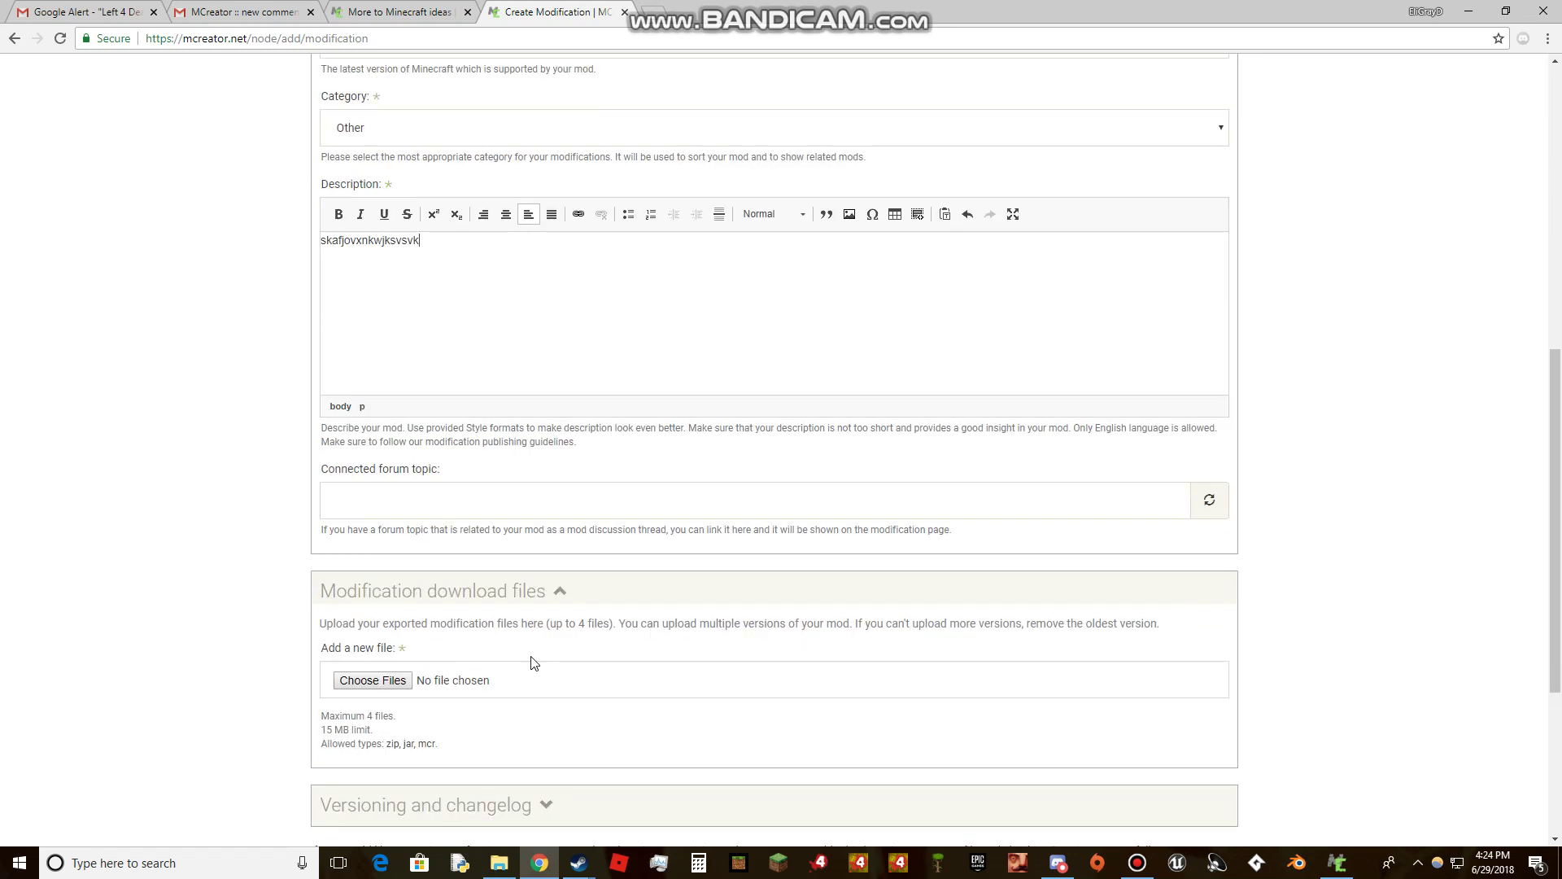
pyautogui.scroll(-2, 423, 619)
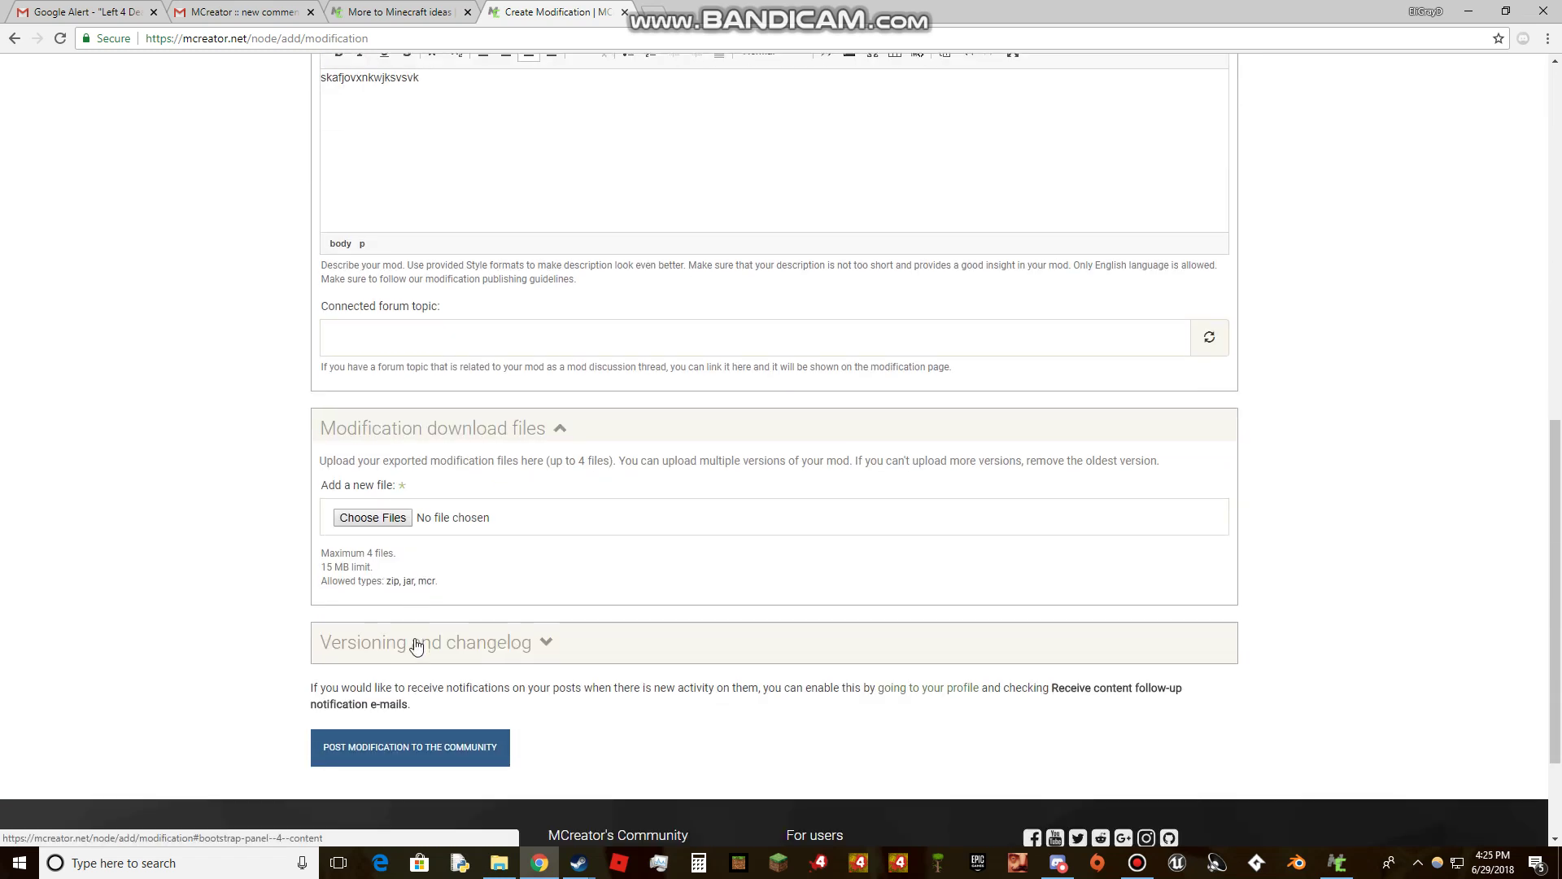
pyautogui.click(414, 642)
pyautogui.click(442, 642)
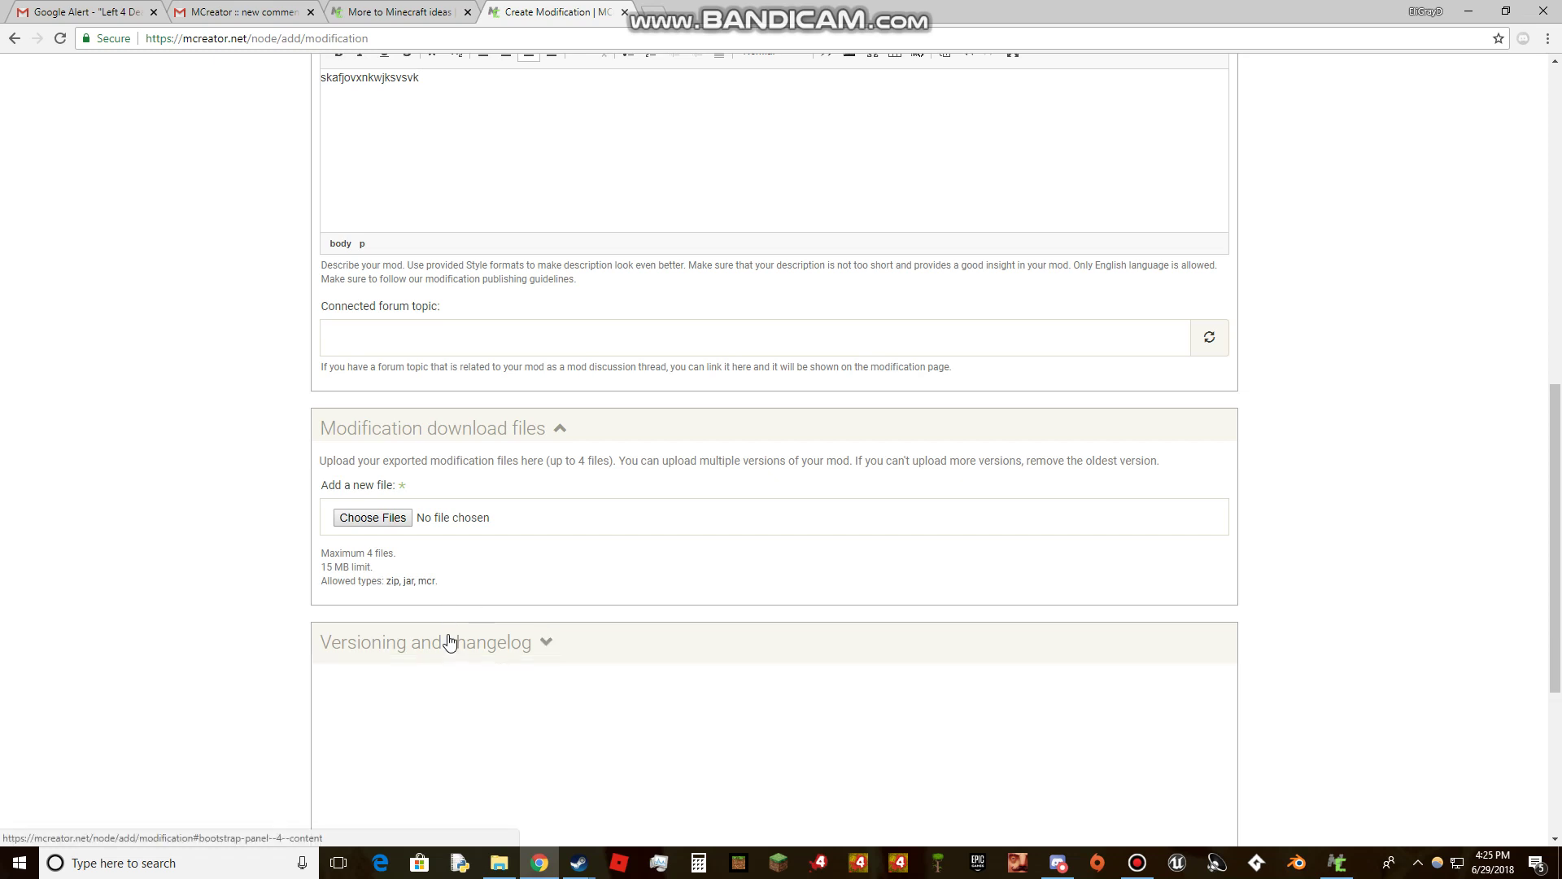
pyautogui.click(442, 642)
# - Set the release type to Beta, after briefly trying None and Stable
pyautogui.click(423, 705)
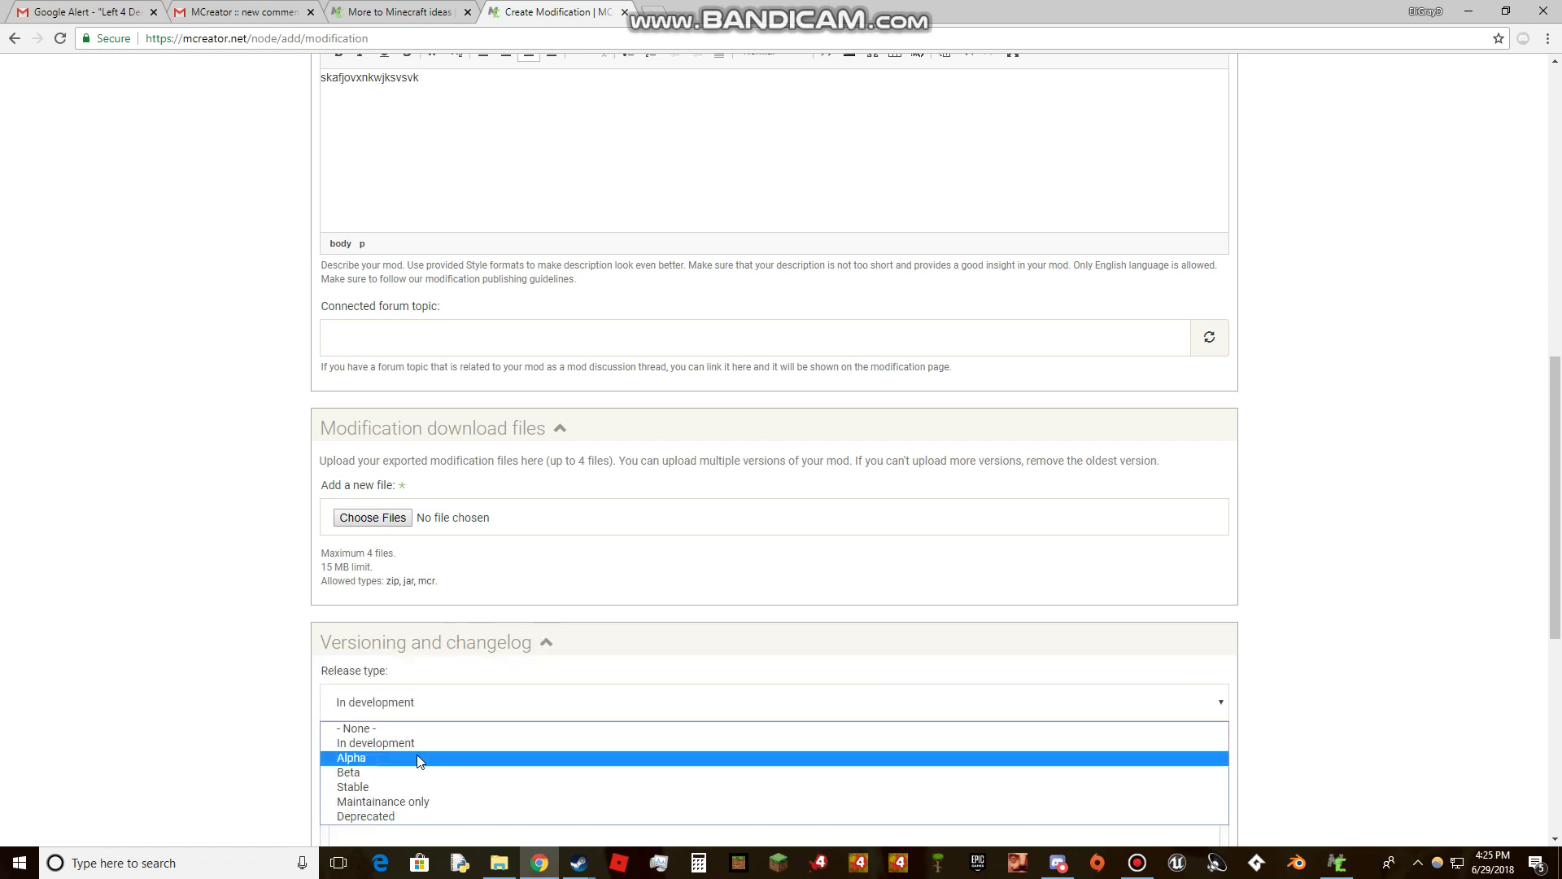
pyautogui.click(507, 727)
pyautogui.click(513, 705)
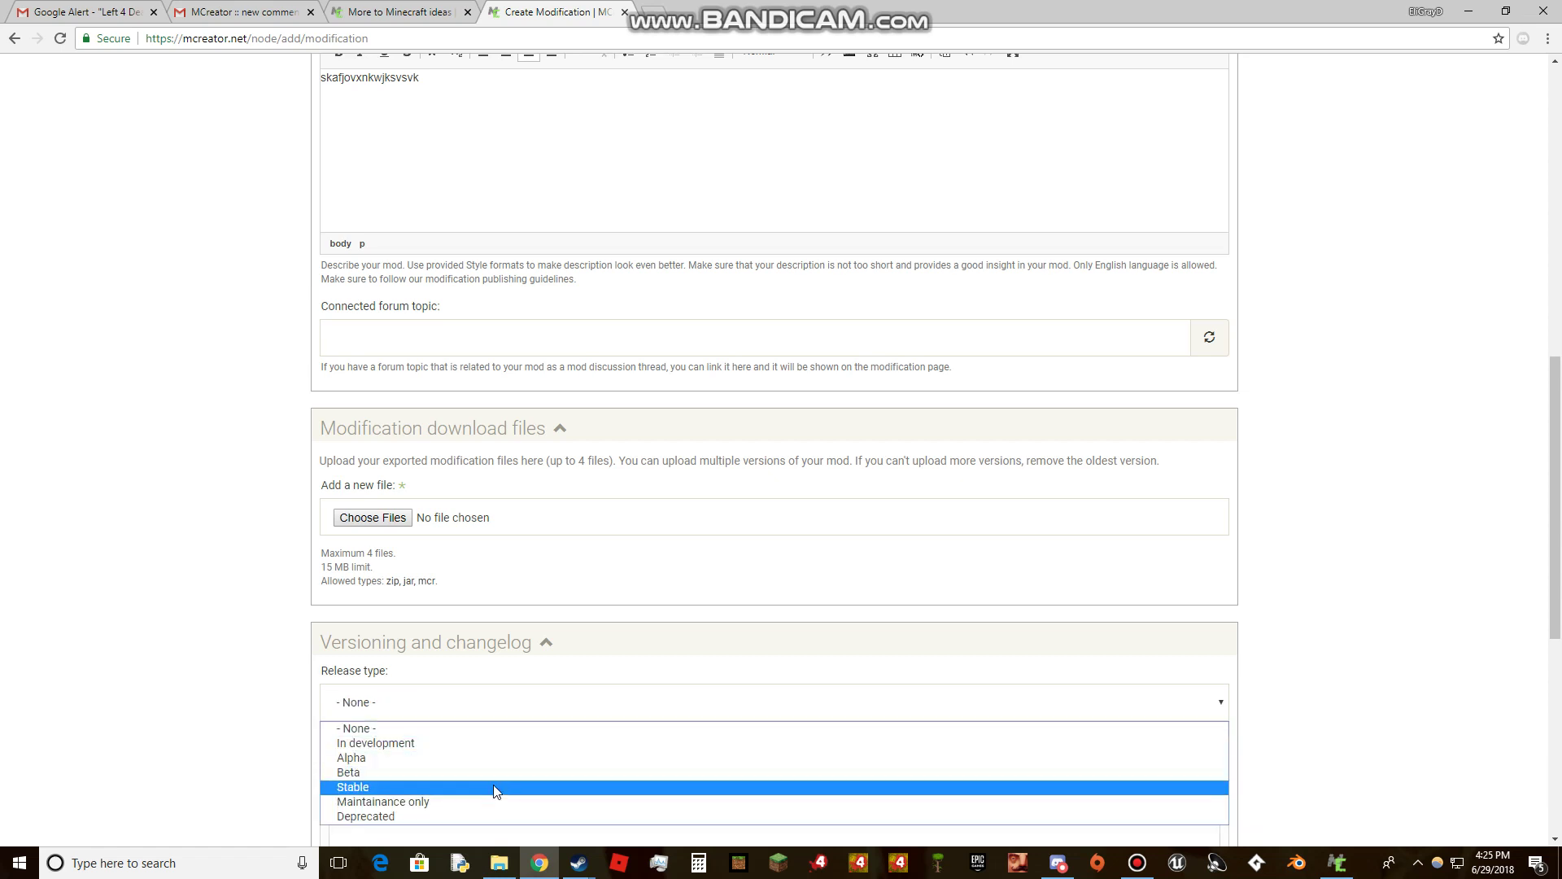
pyautogui.click(494, 790)
pyautogui.click(519, 706)
pyautogui.click(503, 771)
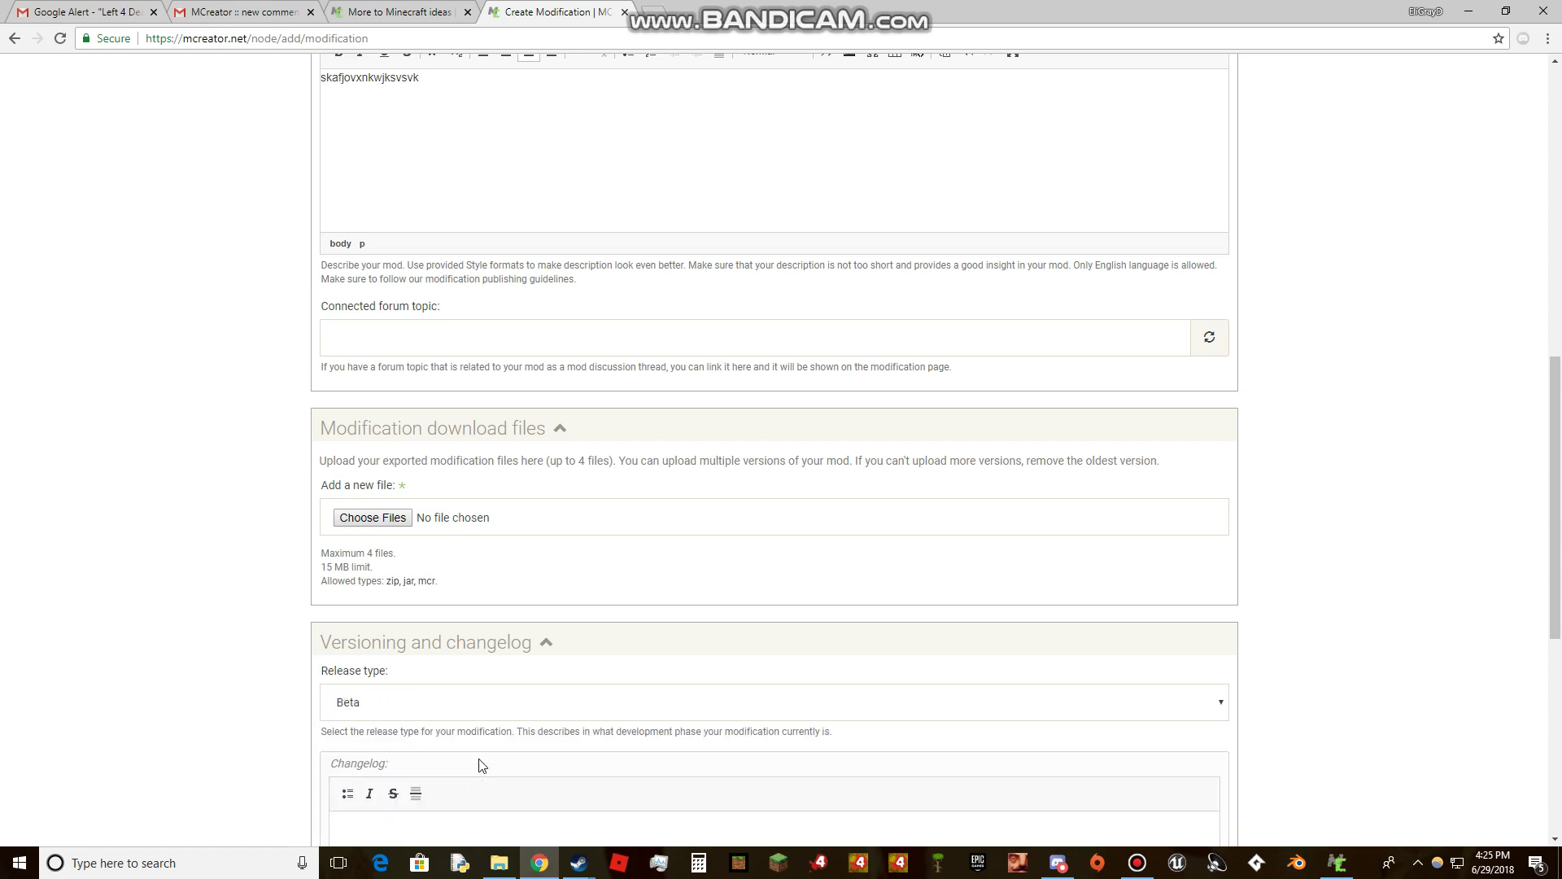
# - Attach Modname.zip from drive F: as the download file, then bring MCreator back up
pyautogui.click(369, 517)
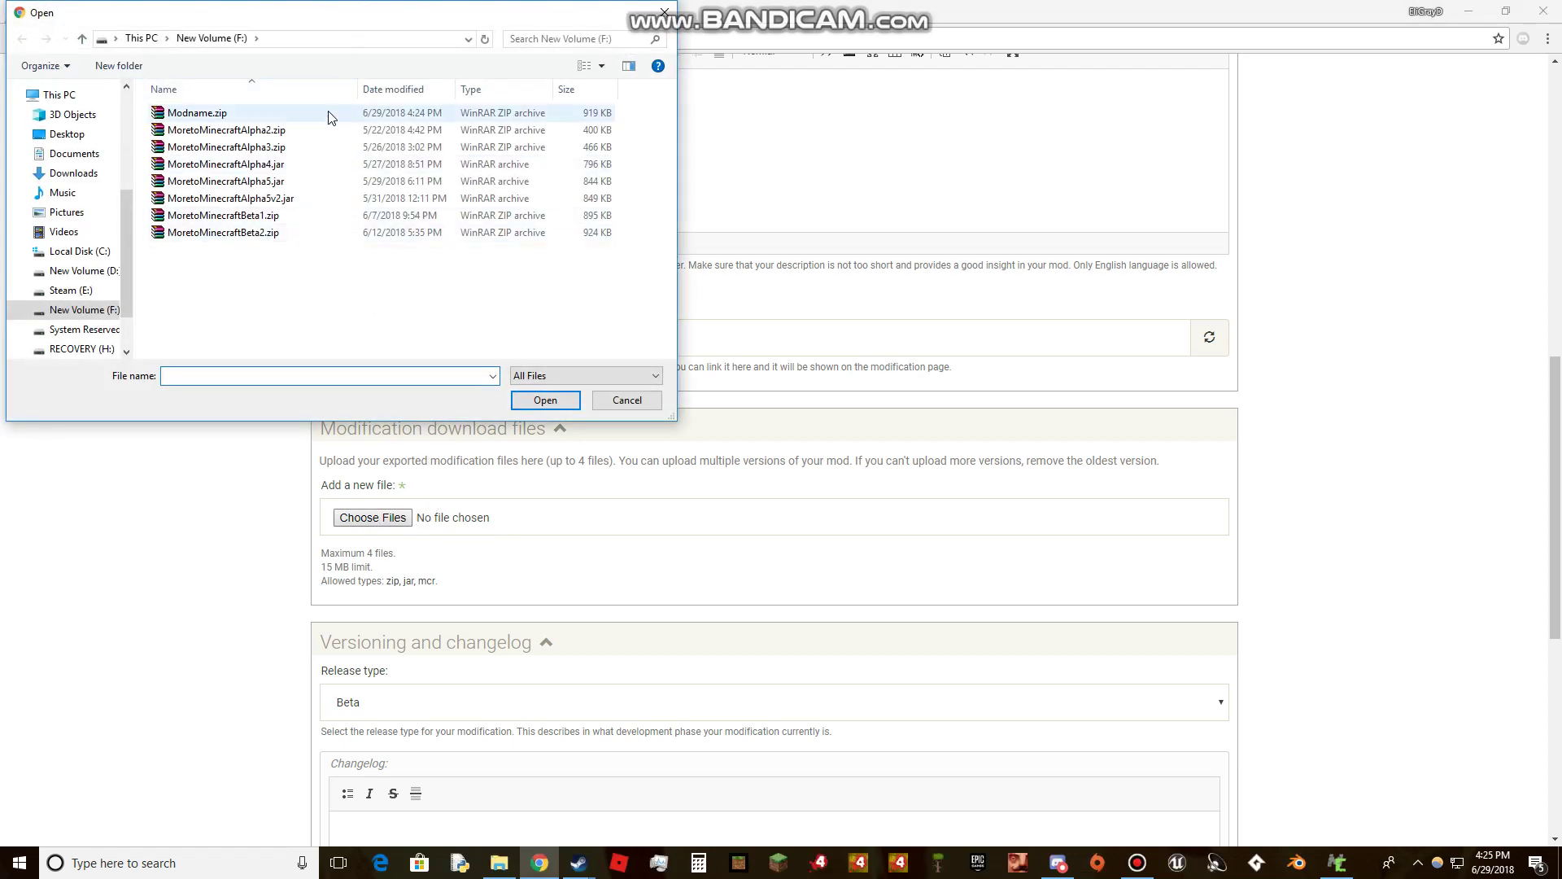
pyautogui.click(329, 114)
pyautogui.doubleClick(328, 114)
pyautogui.scroll(-5, 562, 427)
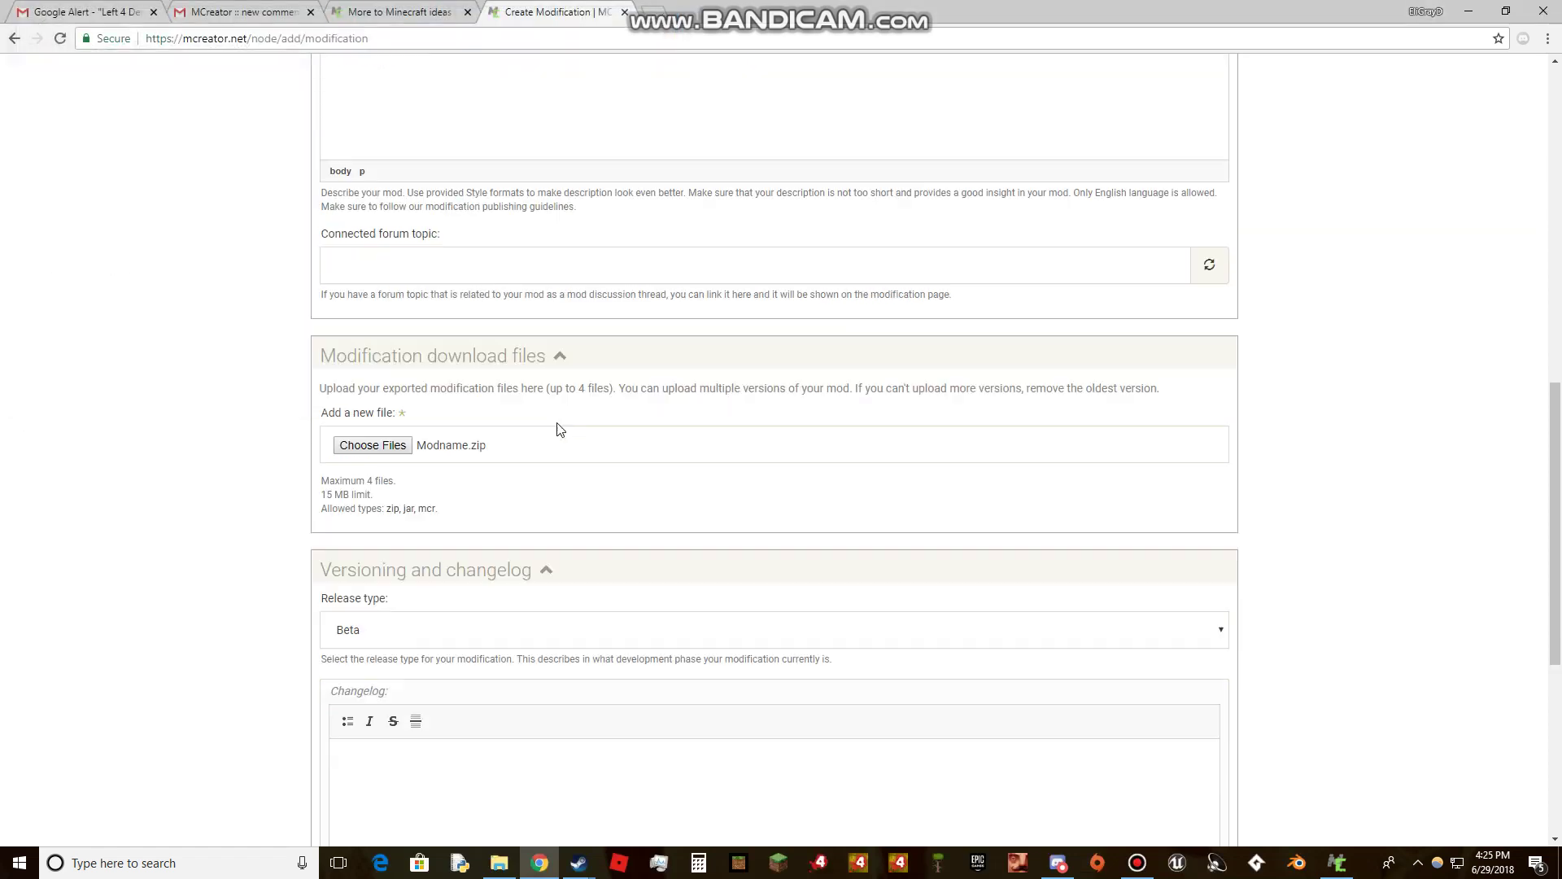
pyautogui.scroll(2, 611, 672)
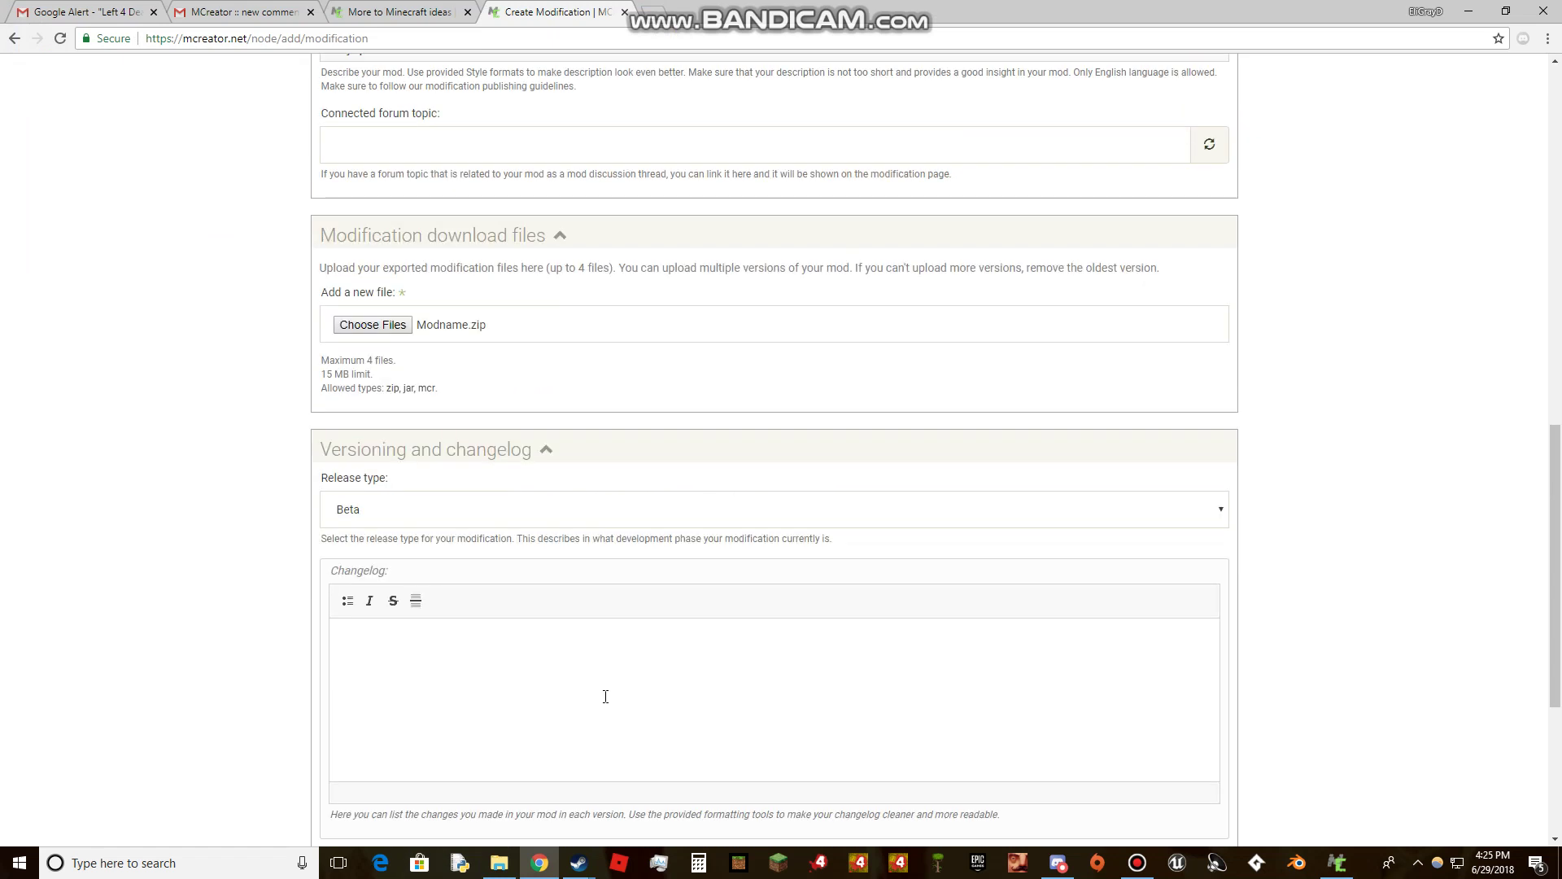
pyautogui.click(1338, 862)
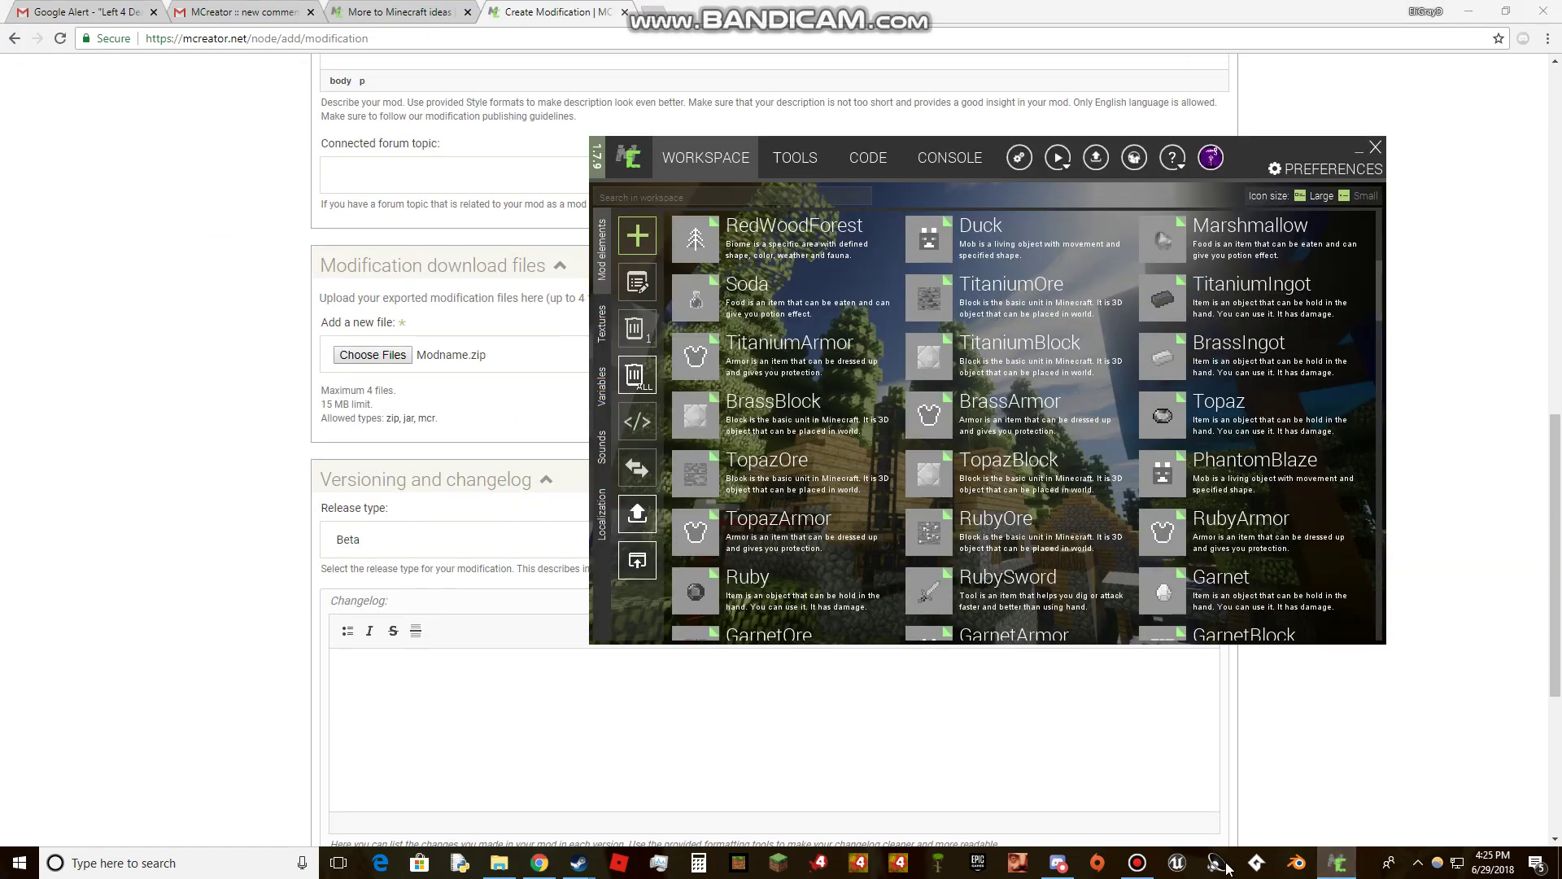
pyautogui.click(1134, 863)
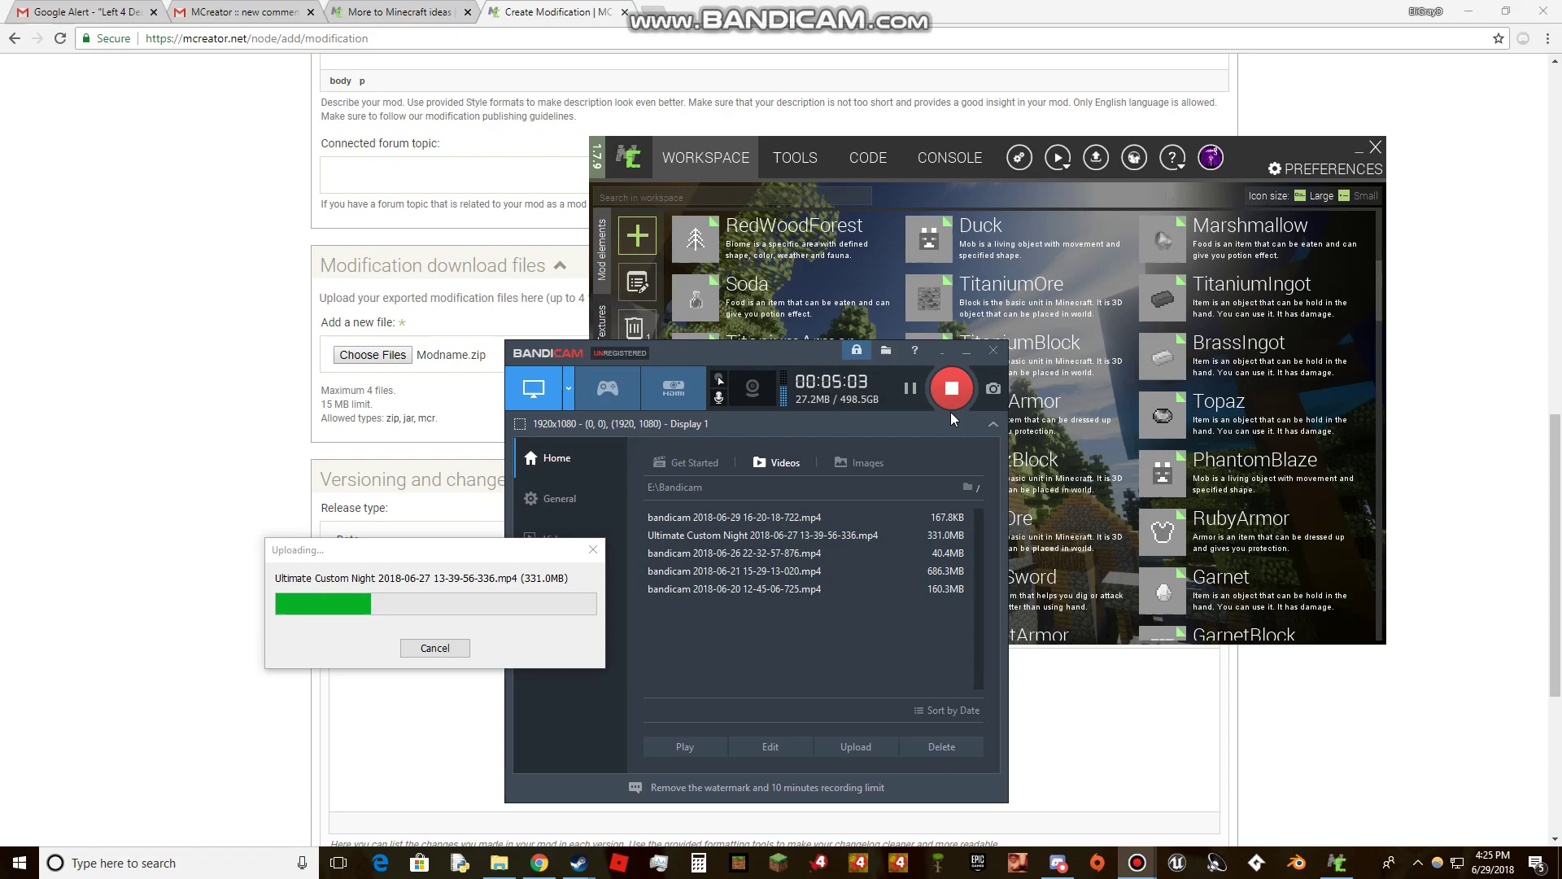